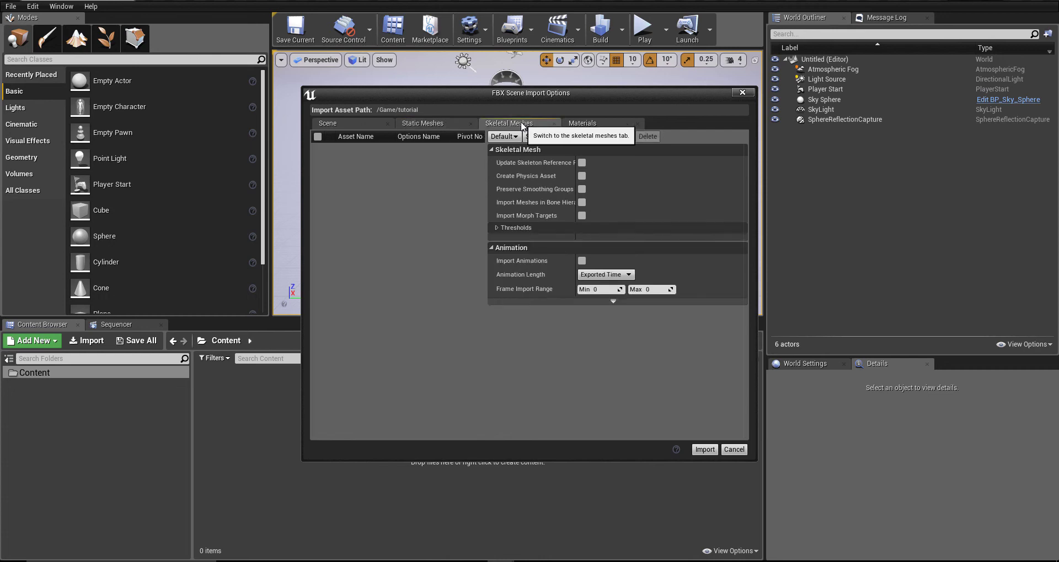
Set the materials base path to Content/tutorial, import the FBX scene, and frame it.
click(584, 123)
click(421, 137)
click(449, 180)
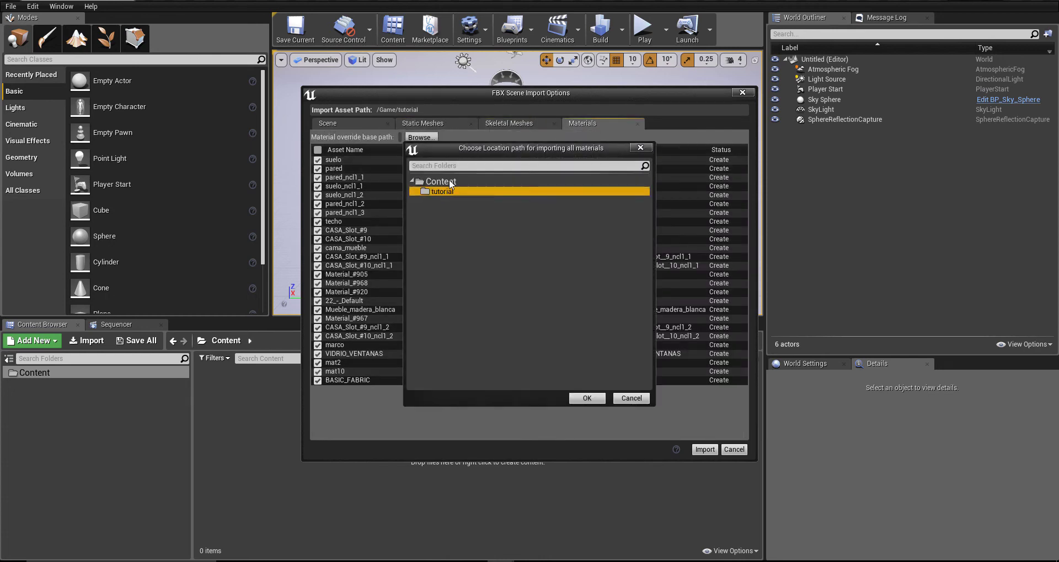
click(586, 397)
click(704, 450)
key(f)
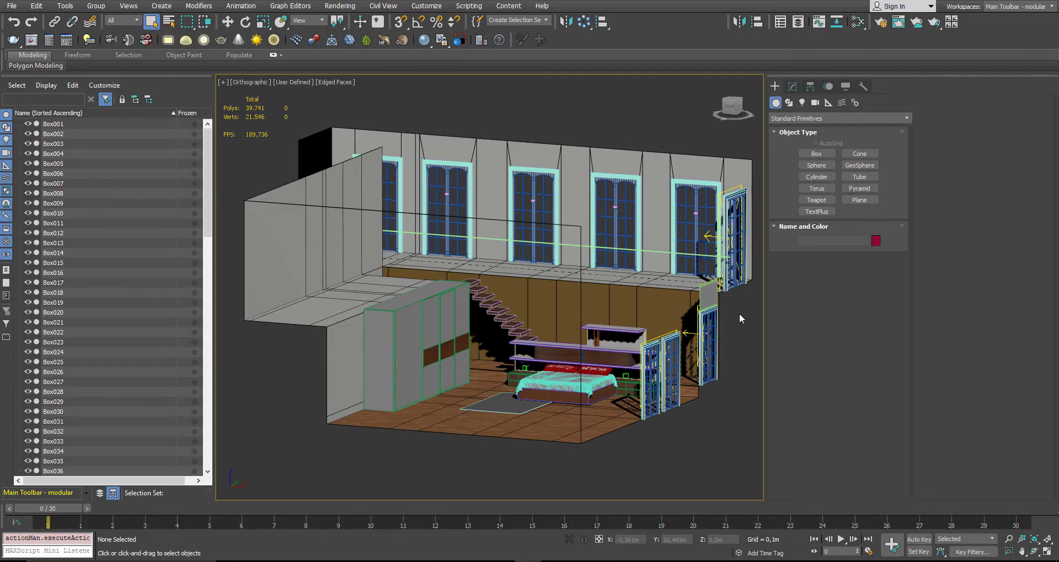
Select all 114 loft objects and convert them to Editable Poly.
alt+middle_drag(746, 305, 586, 287)
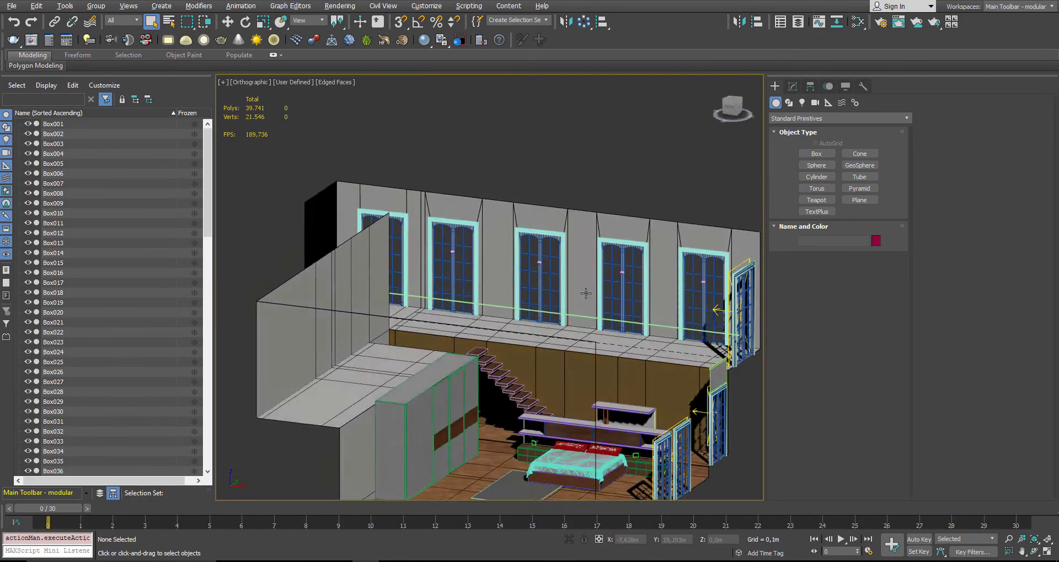
key(ctrl+a)
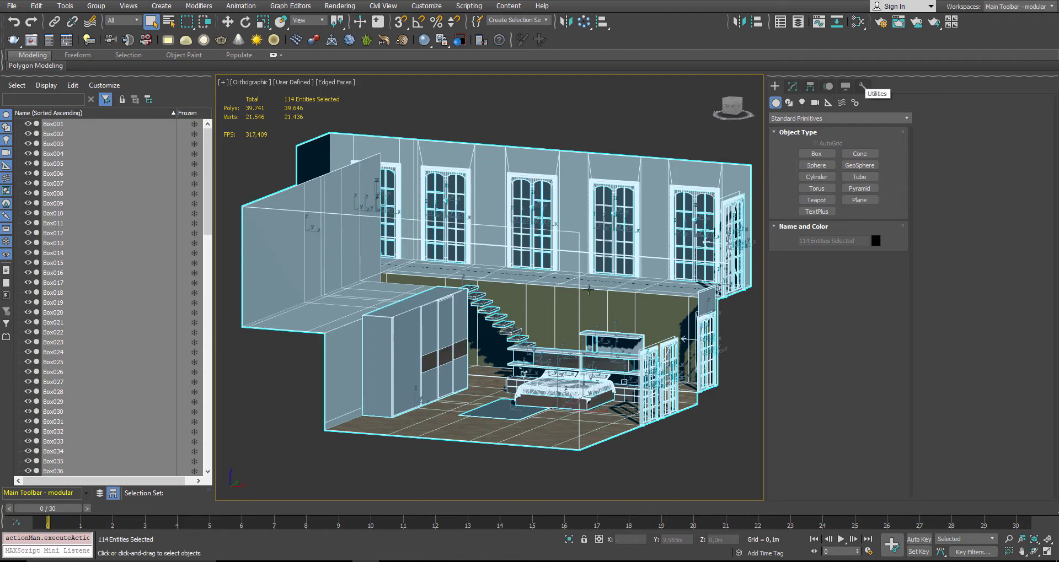
right_click(637, 303)
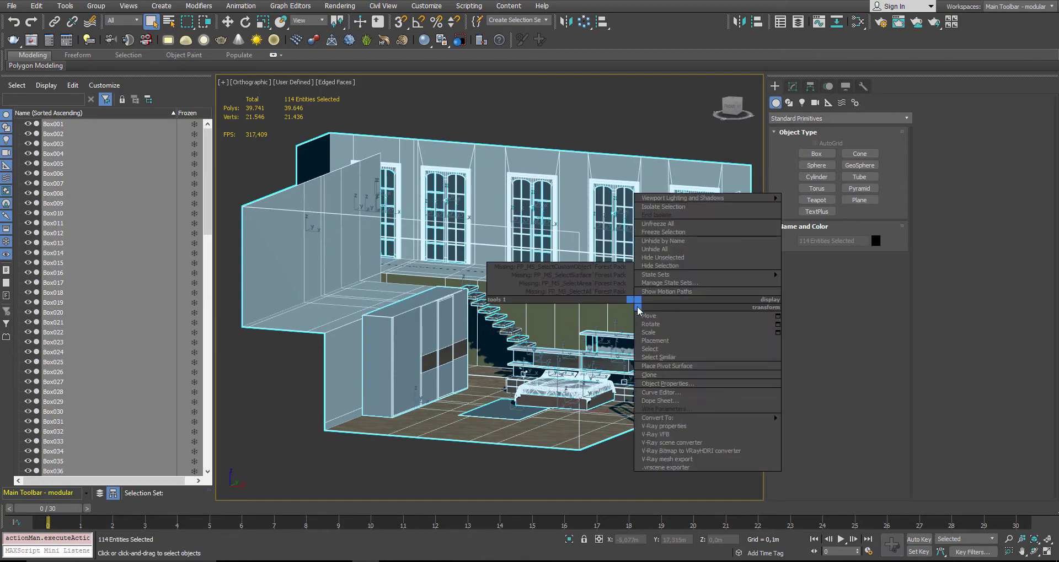
mouse_move(717, 418)
click(836, 427)
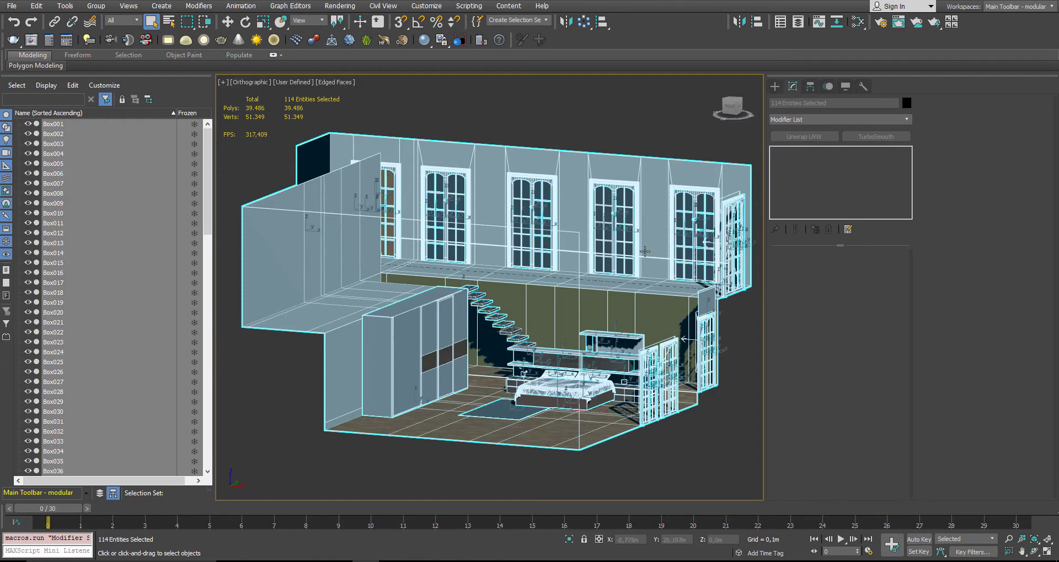
Center every object's pivot and apply Reset XForm to the selected objects.
click(809, 87)
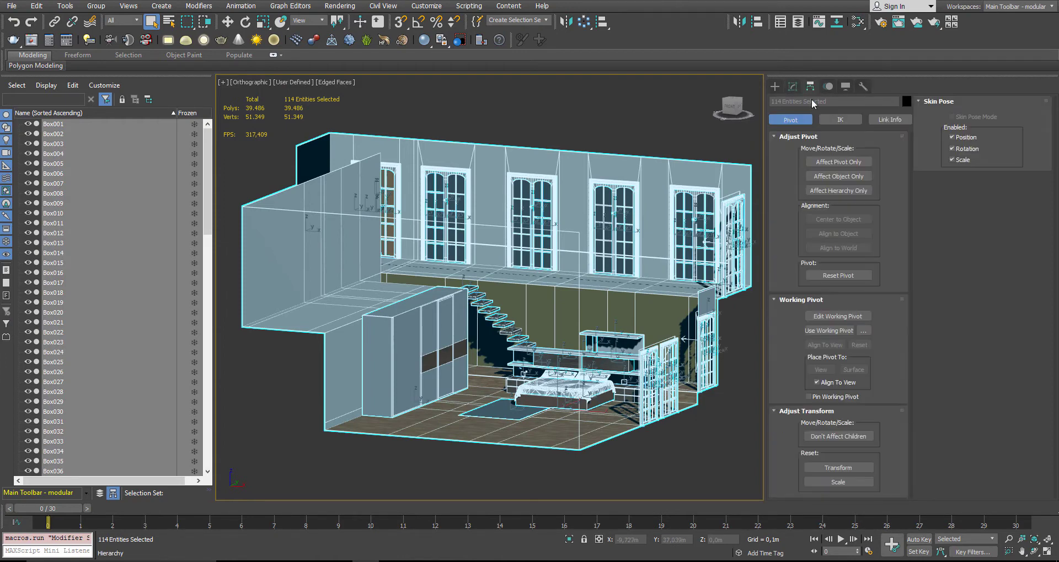
click(838, 161)
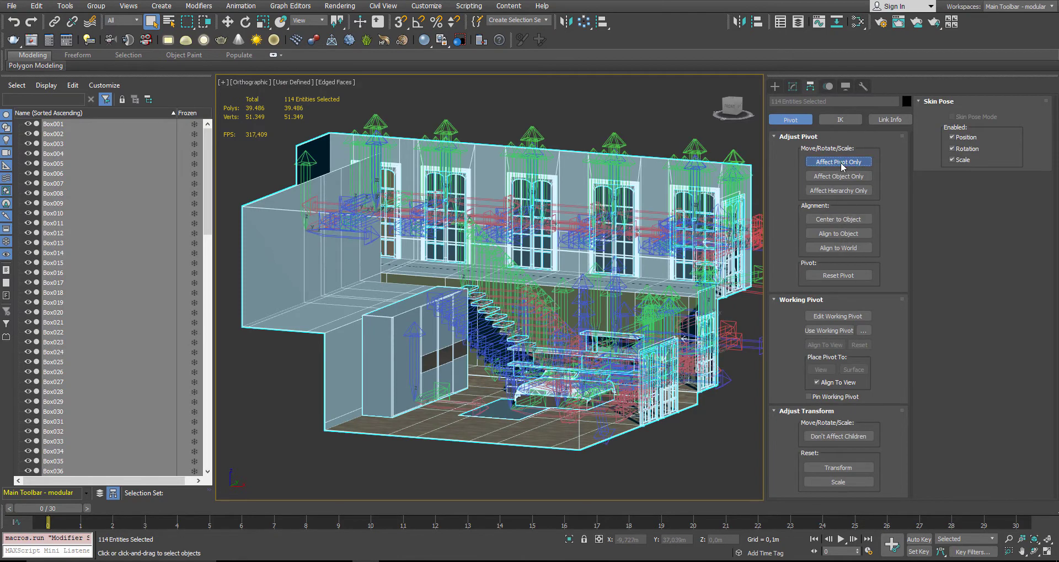
click(839, 219)
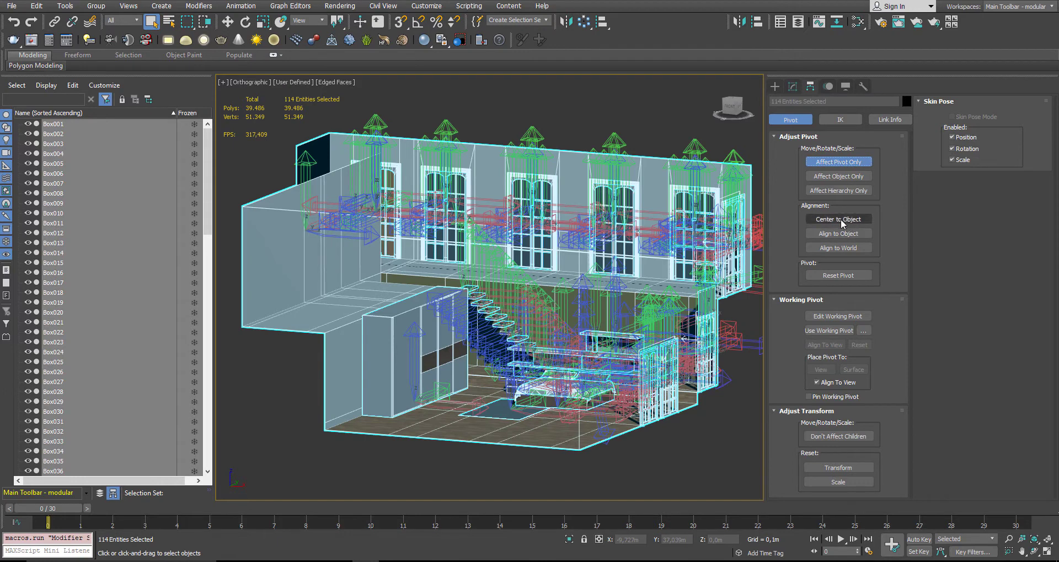
click(862, 87)
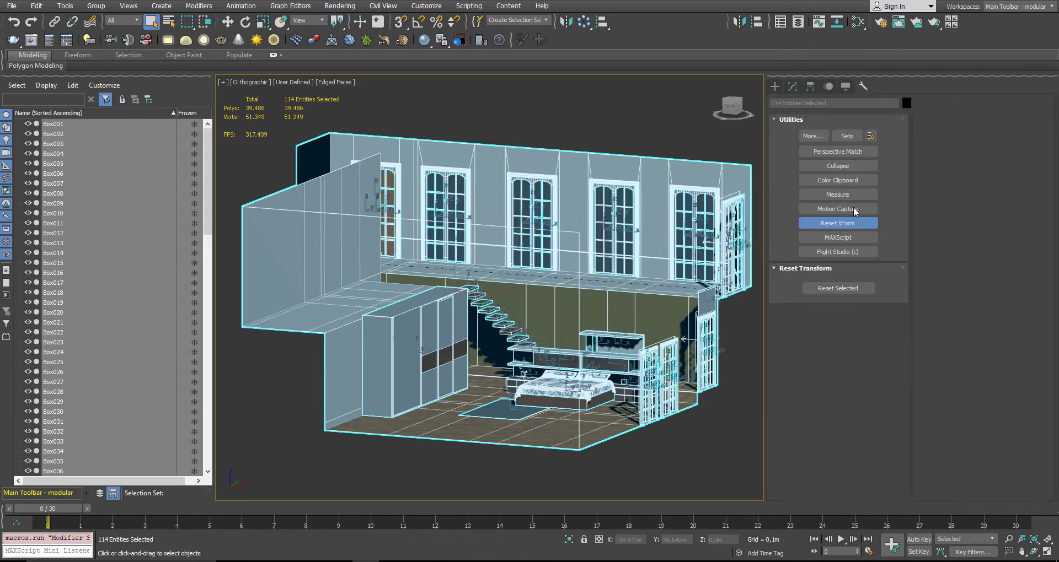
click(837, 224)
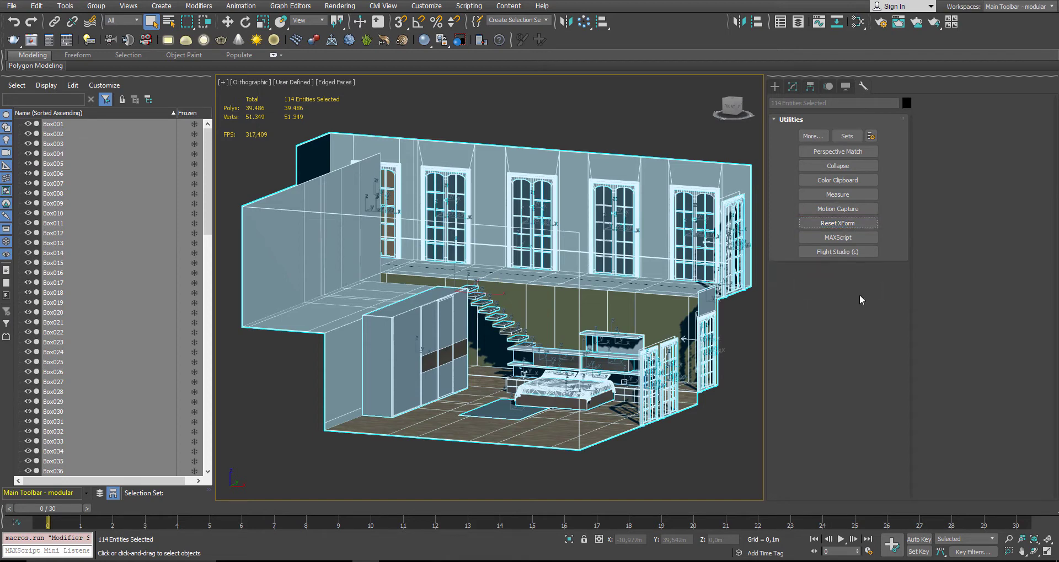
click(837, 224)
click(837, 289)
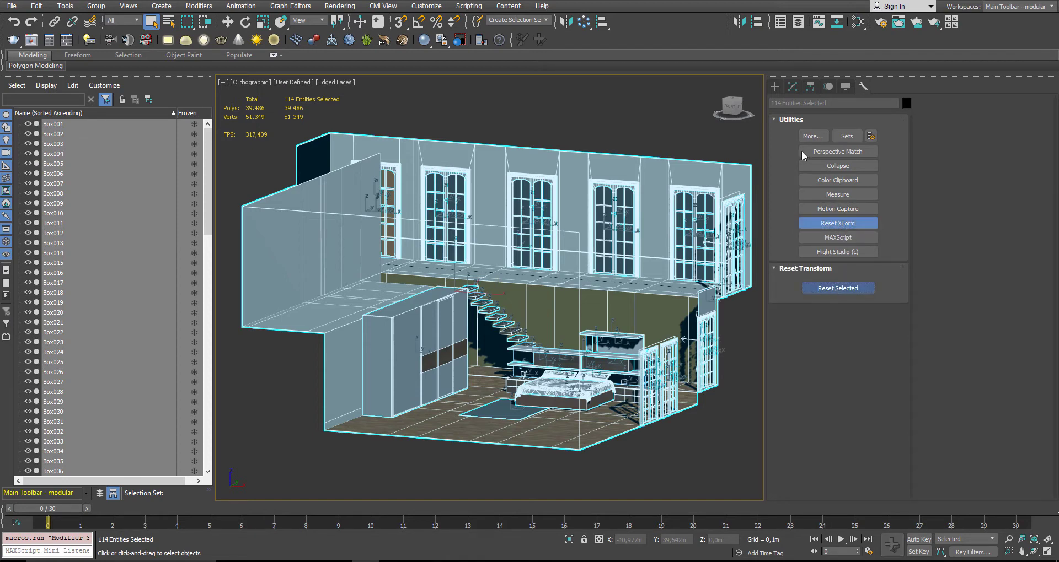
Collapse all objects back to Editable Poly and clear the selection.
click(798, 89)
click(810, 89)
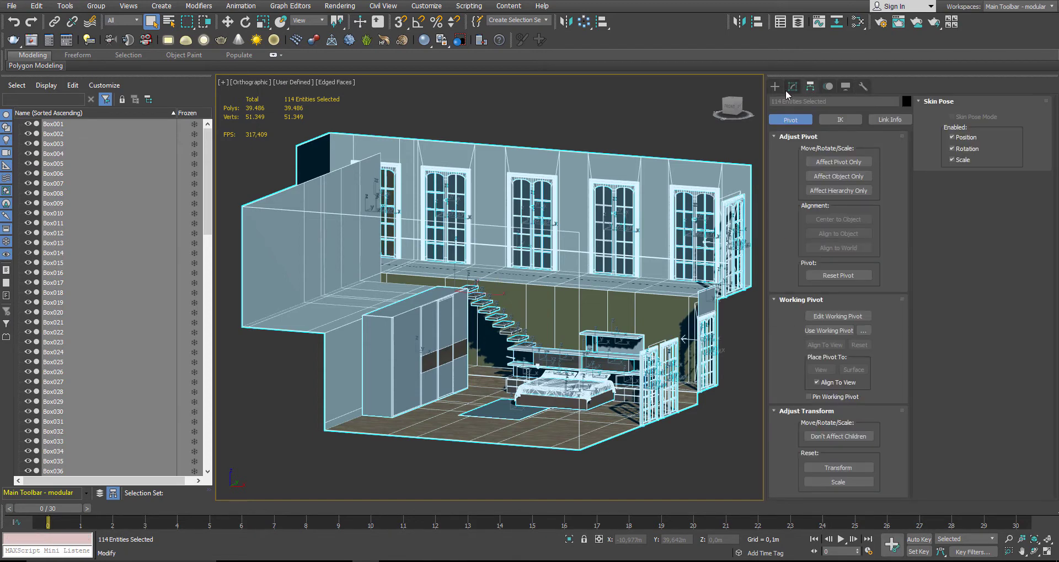
click(792, 87)
right_click(527, 314)
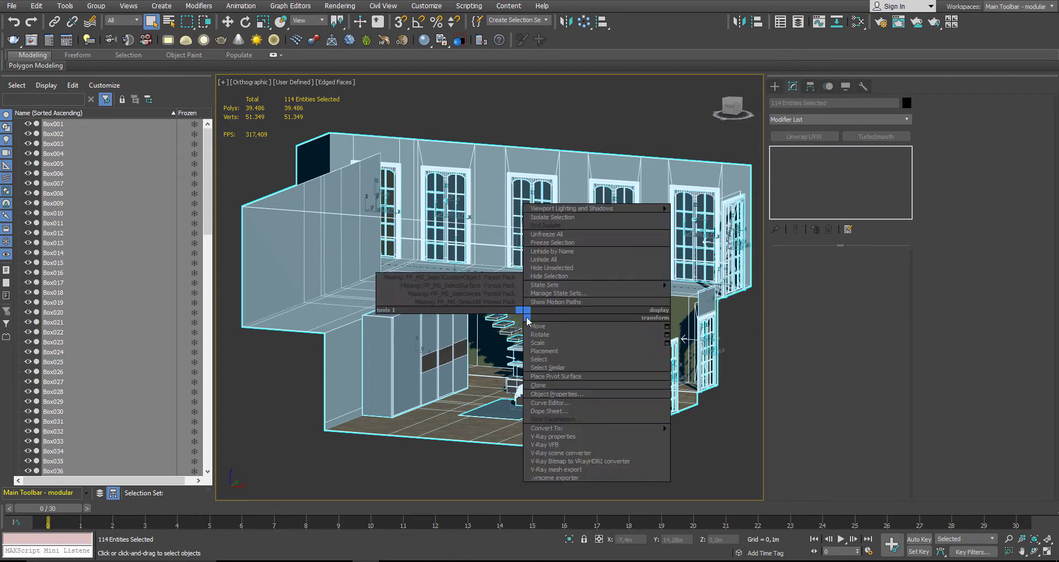
mouse_move(647, 430)
click(710, 437)
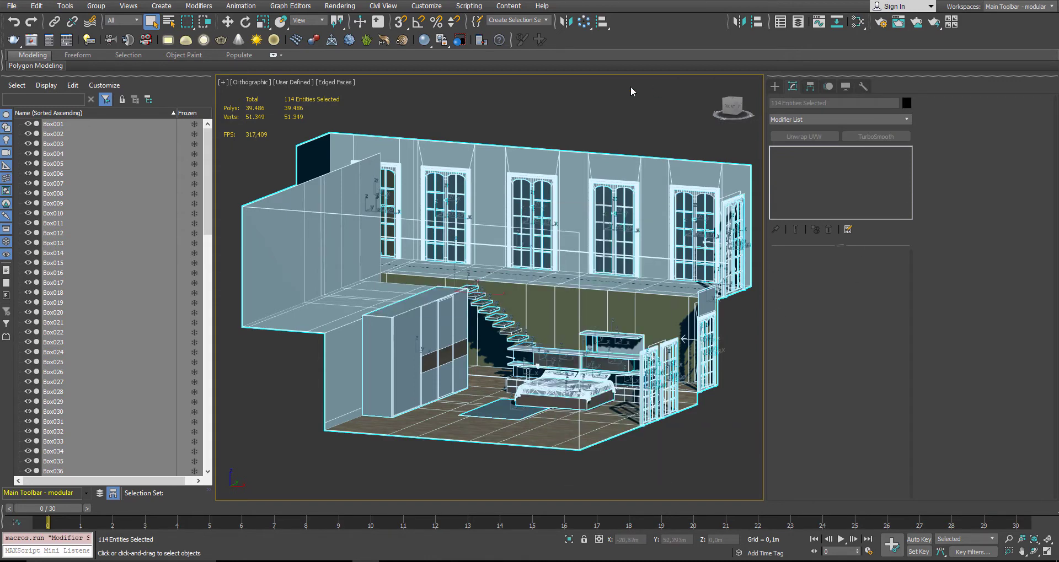
click(633, 101)
Inspect Plane001, the wardrobe Box014, the bed and the shelf individually.
click(563, 303)
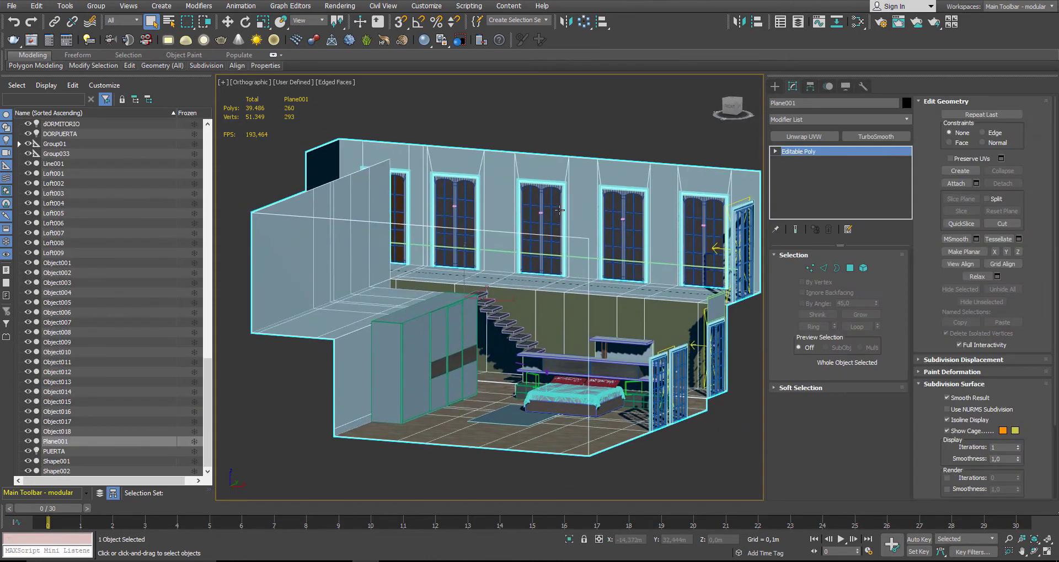
mouse_move(563, 302)
middle_down()
mouse_move(611, 239)
mouse_move(607, 255)
middle_up()
key(ctrl+a)
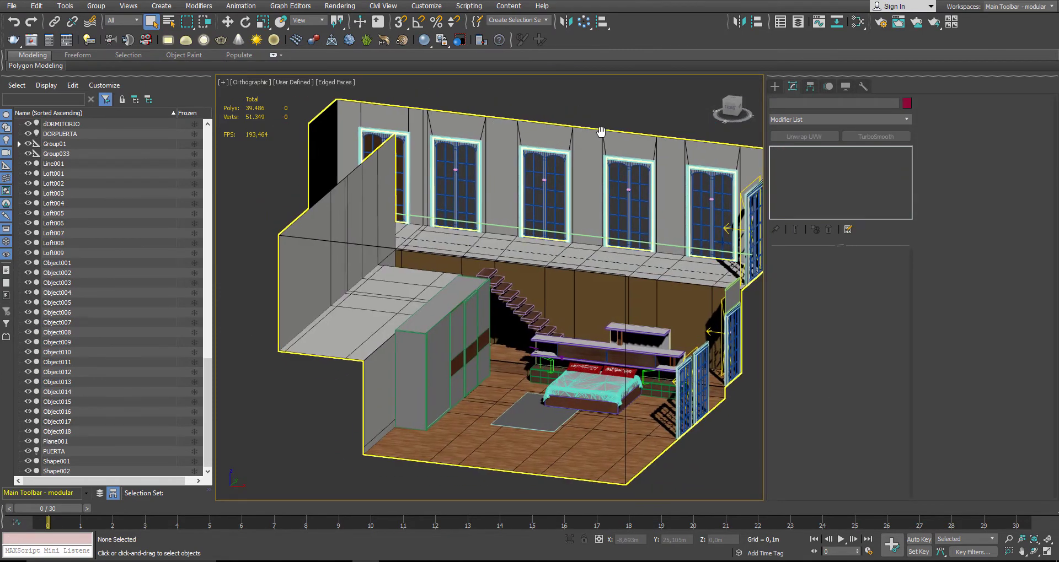
click(485, 365)
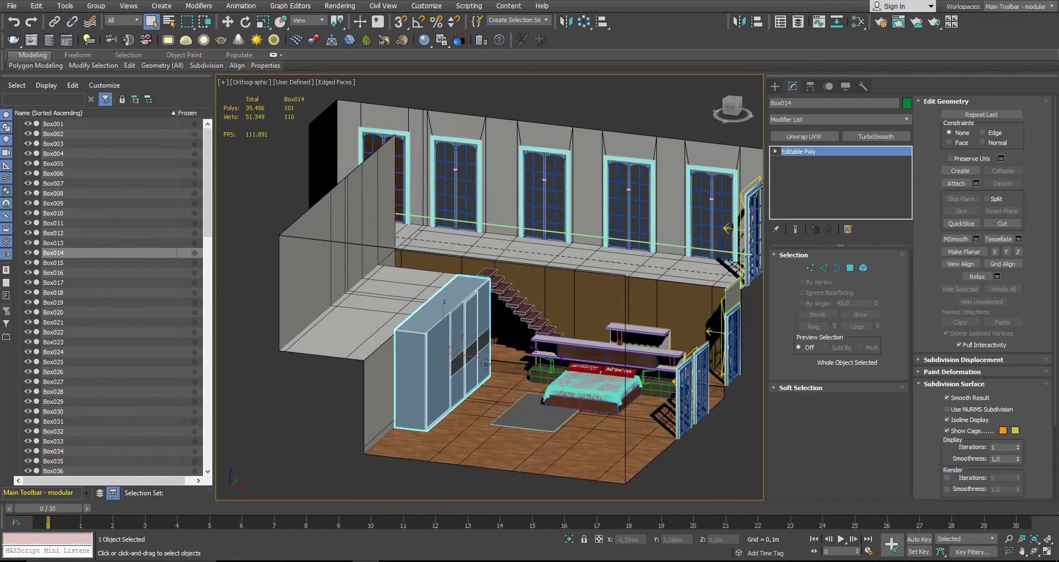
key(w)
key(ctrl+a)
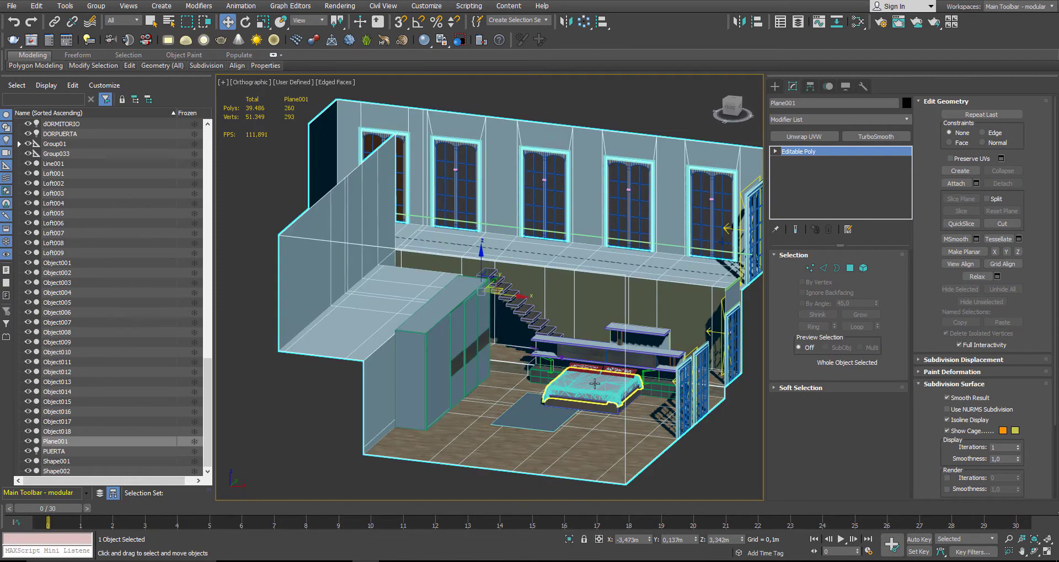
click(607, 386)
click(634, 329)
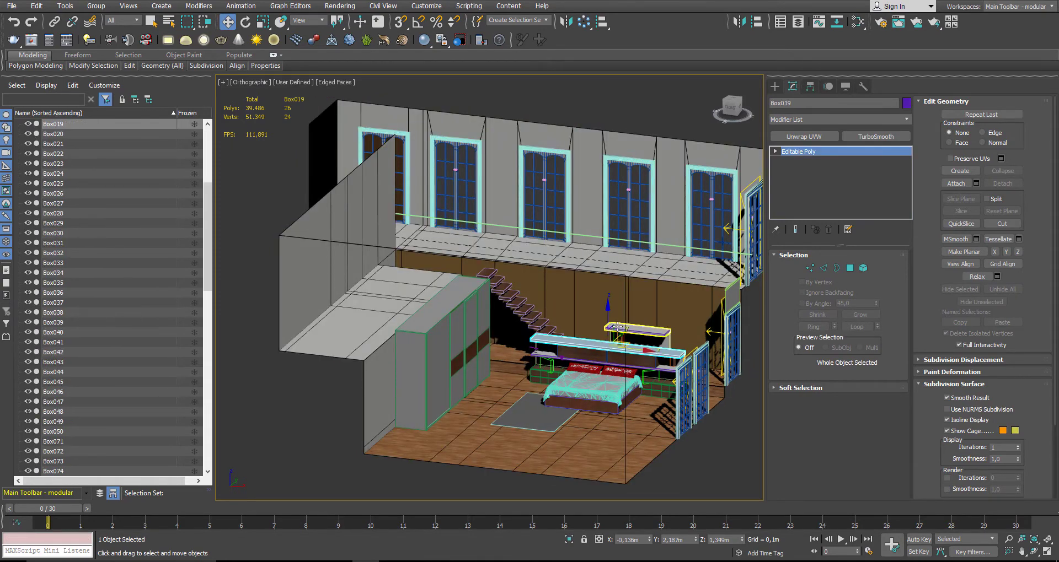
Check a window, then select all 114 objects and bring up the File menu for export.
key(ctrl+a)
click(603, 183)
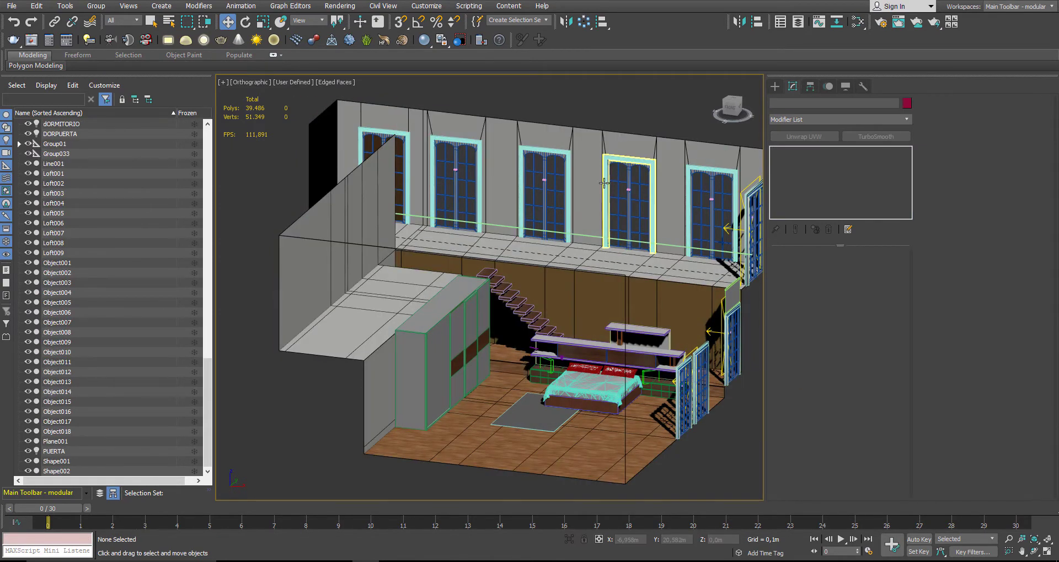
key(ctrl+a)
click(11, 5)
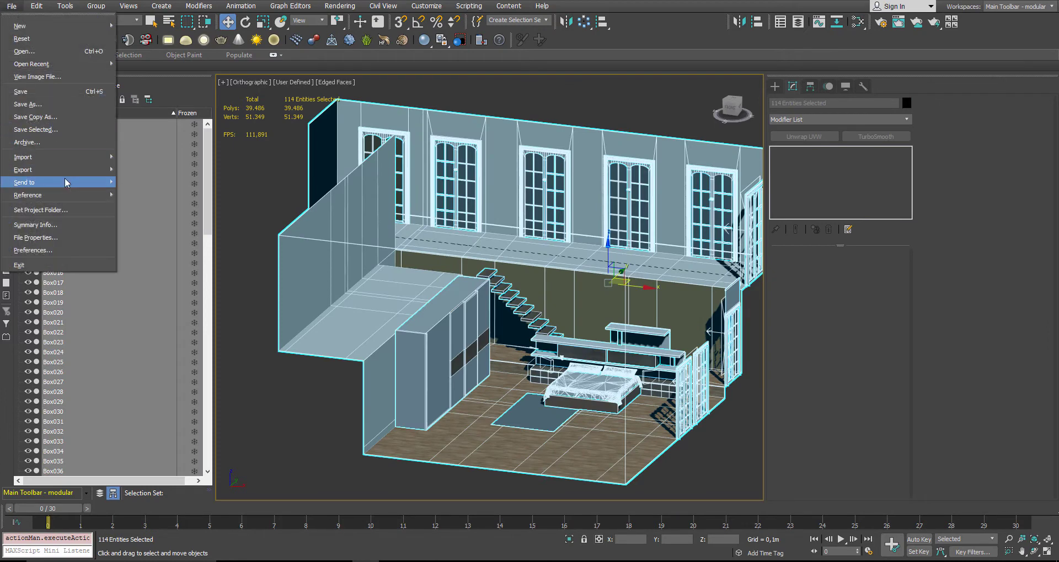
Export the selected objects as FBX, overwriting the existing tutorialñ file.
mouse_move(55, 170)
click(156, 189)
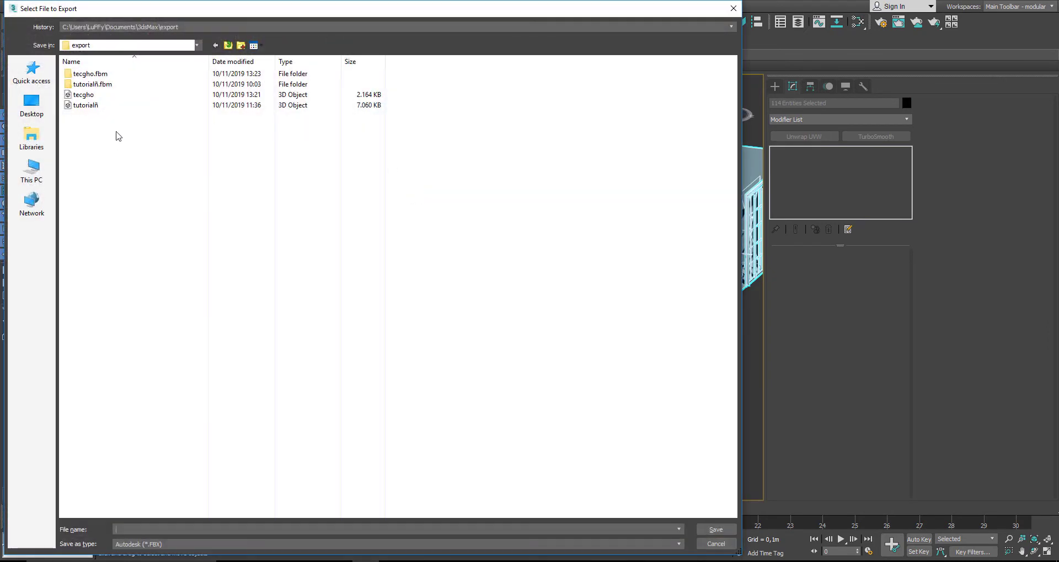
click(95, 105)
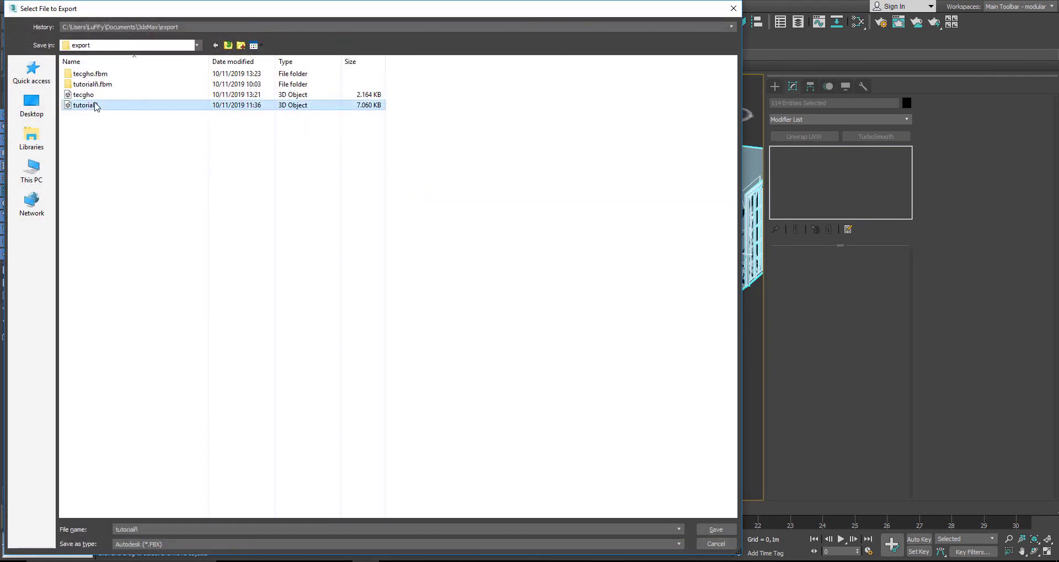
click(716, 529)
click(594, 329)
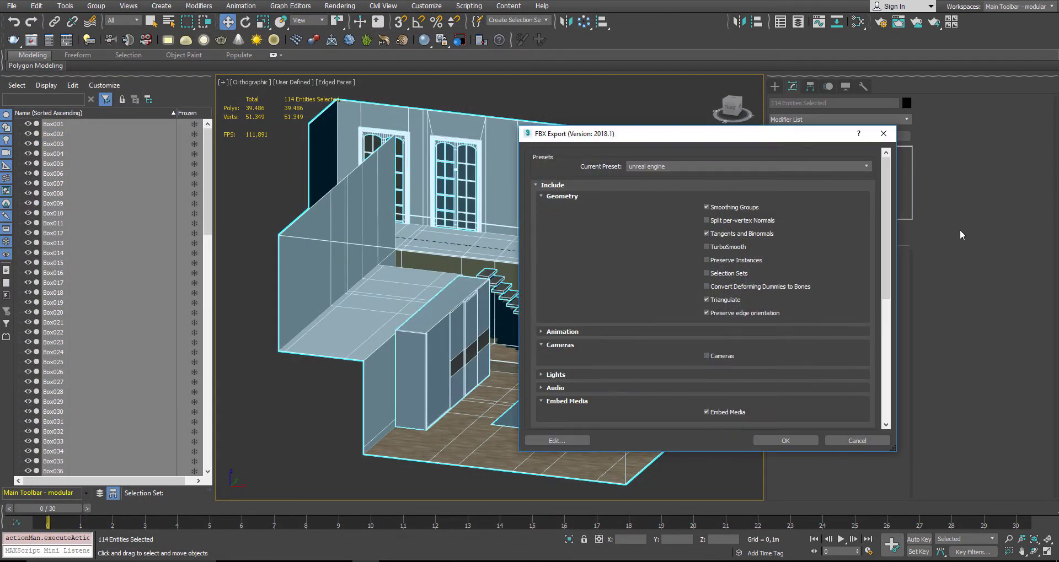
Apply the 'unreal engine' FBX export preset, review the settings, and run the export.
drag(774, 138, 703, 128)
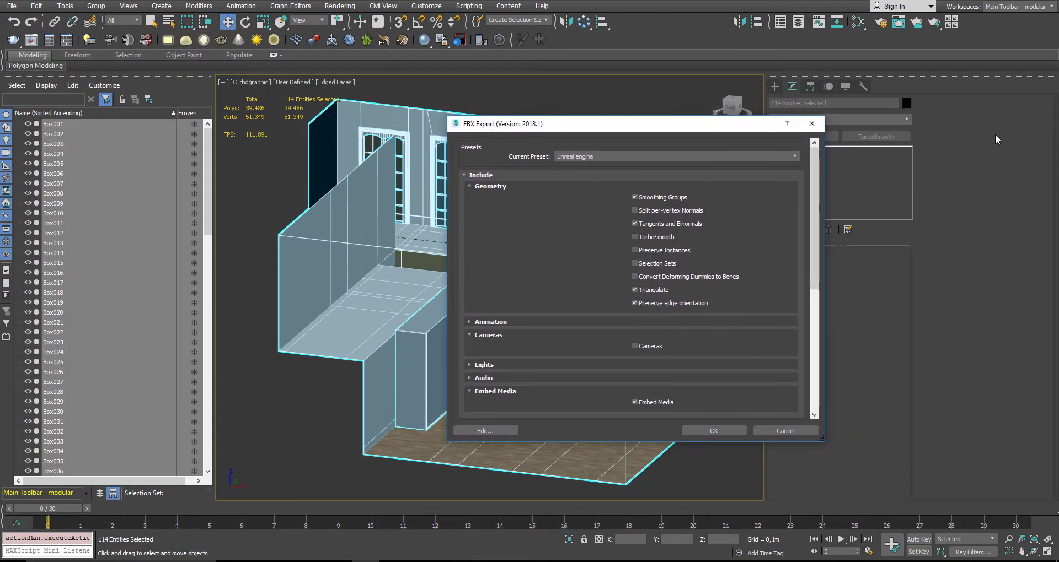
click(641, 159)
click(621, 173)
click(624, 157)
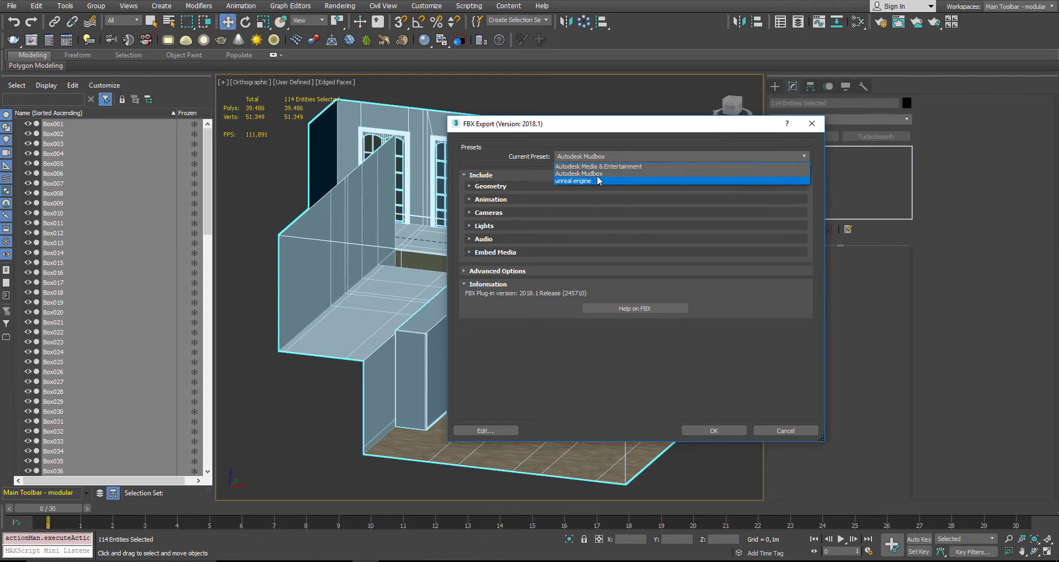
click(585, 181)
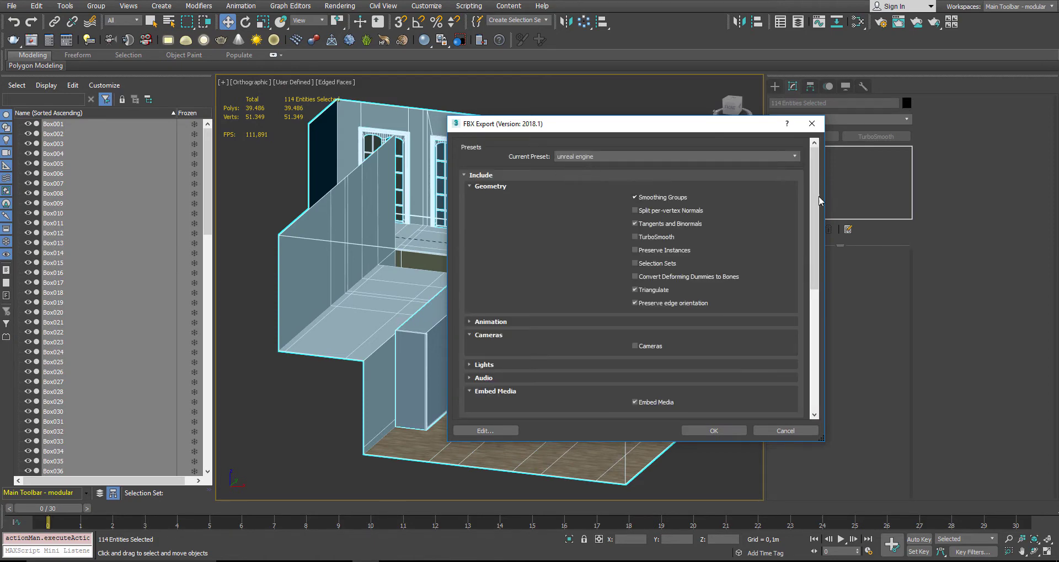
scroll(819, 201, down, 5)
scroll(681, 370, up, 5)
scroll(681, 370, down, 5)
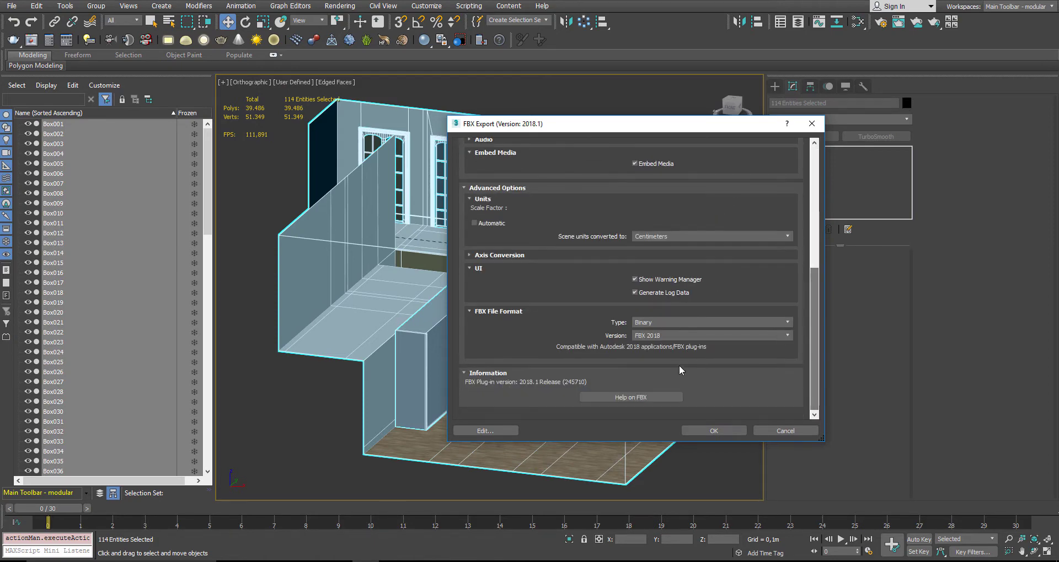
click(722, 431)
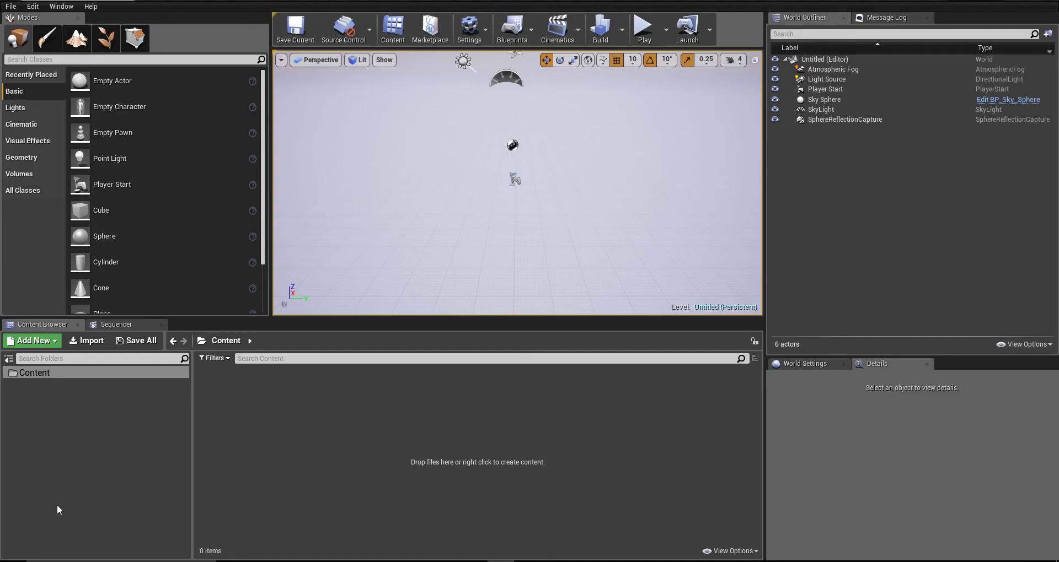
Use Import Into Level to choose the tutorialñ FBX file from the export folder.
click(19, 11)
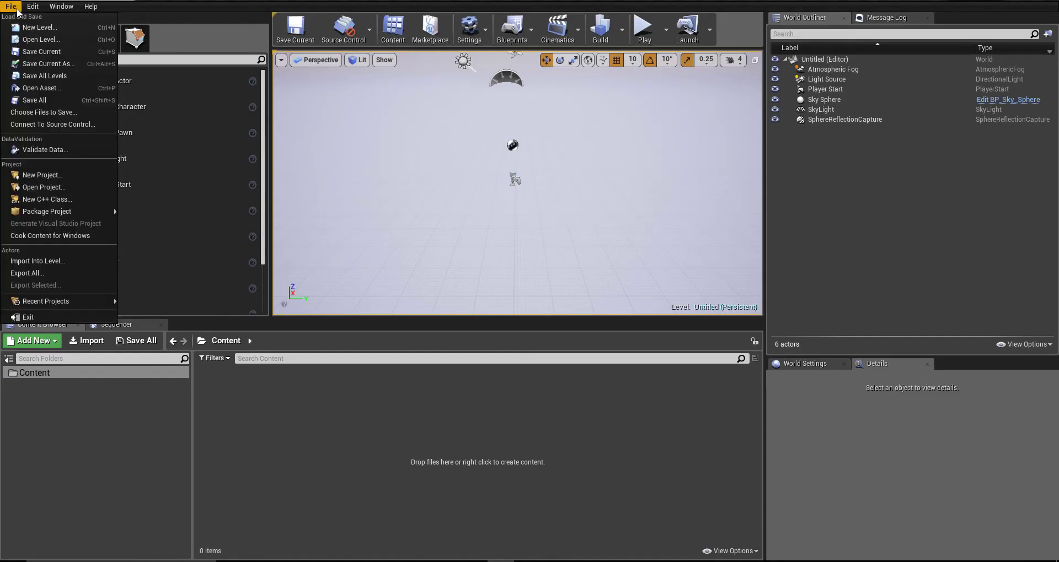
click(54, 262)
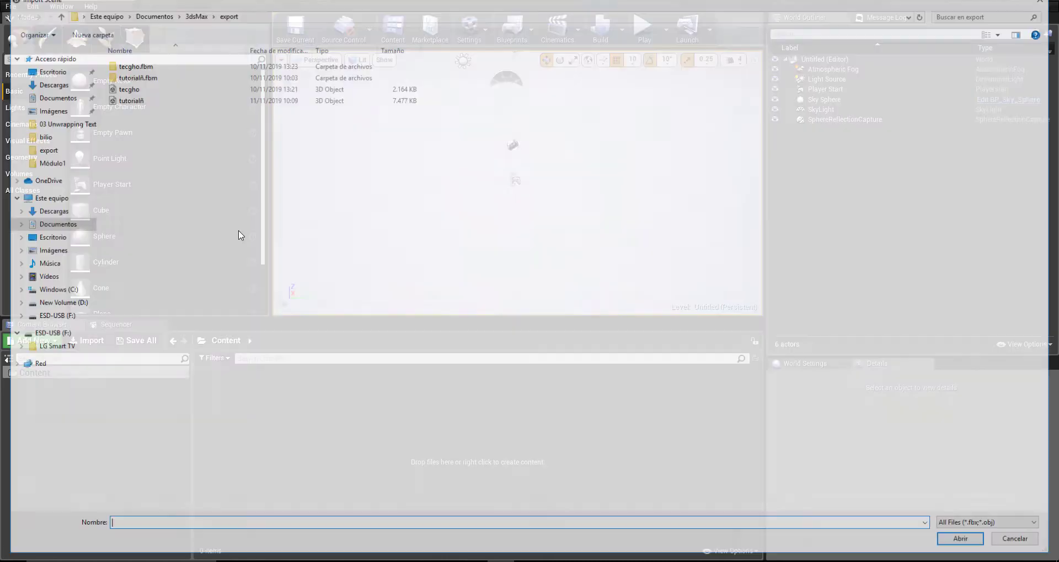
click(126, 99)
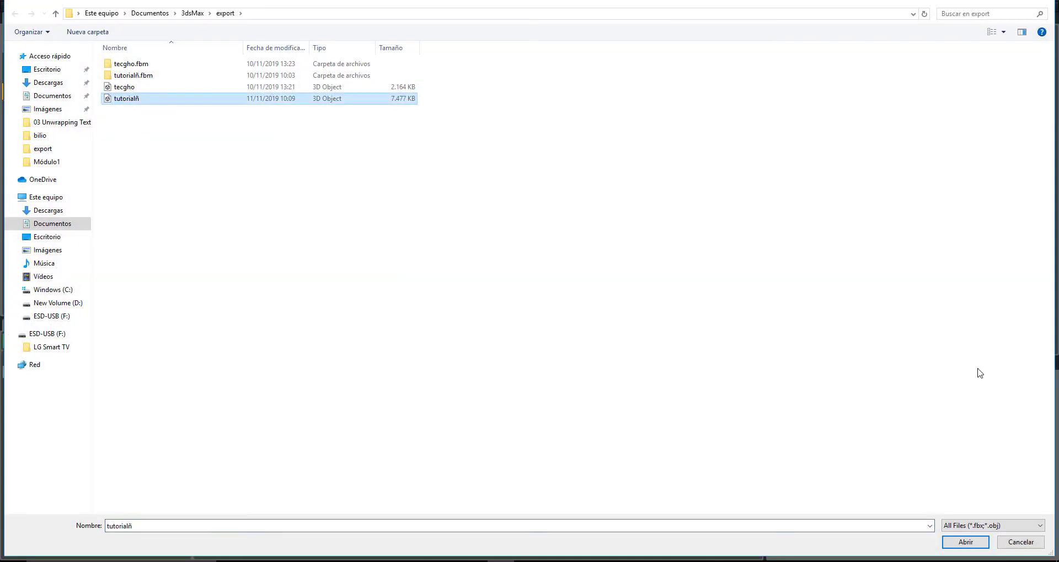
click(965, 542)
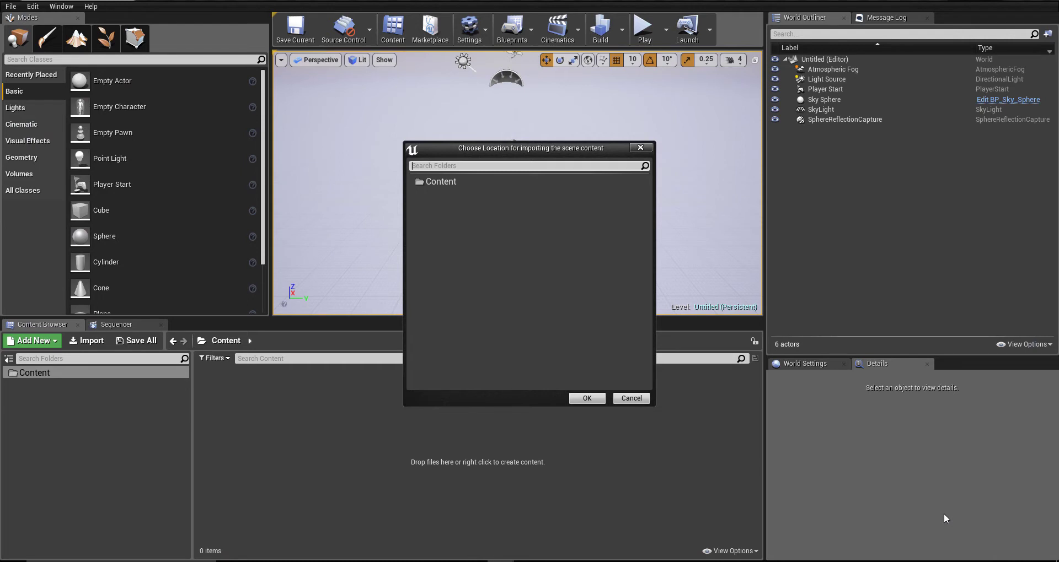
Create a 'tutorial' folder under Content and confirm it as the import destination.
click(438, 181)
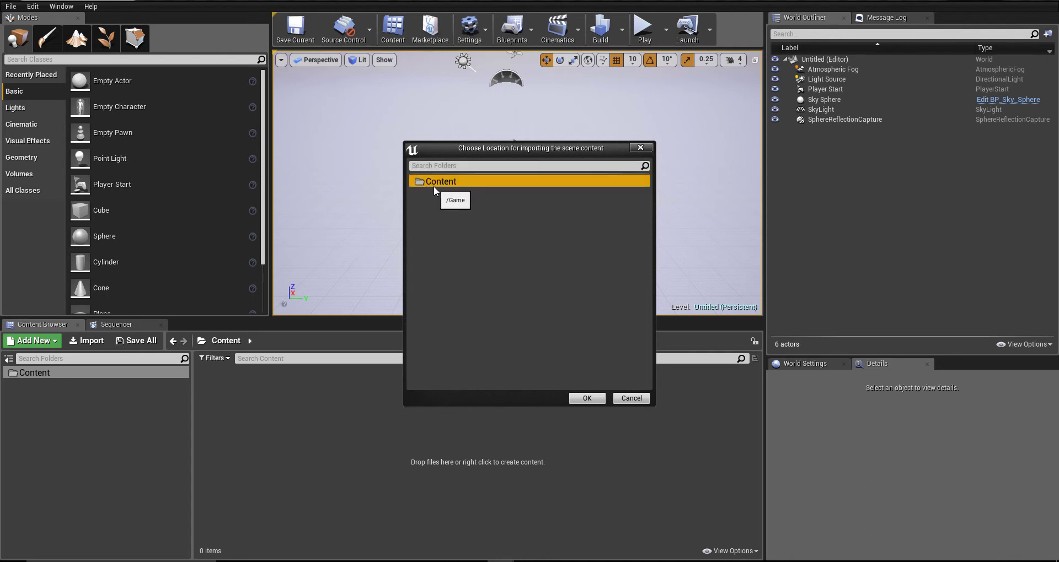
right_click(440, 181)
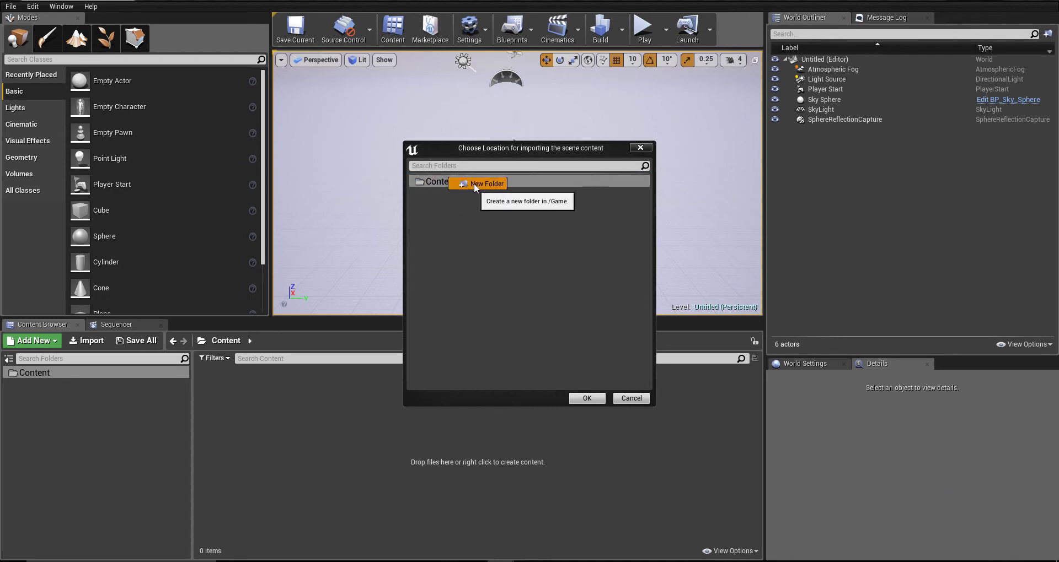
click(467, 184)
text(tutorial)
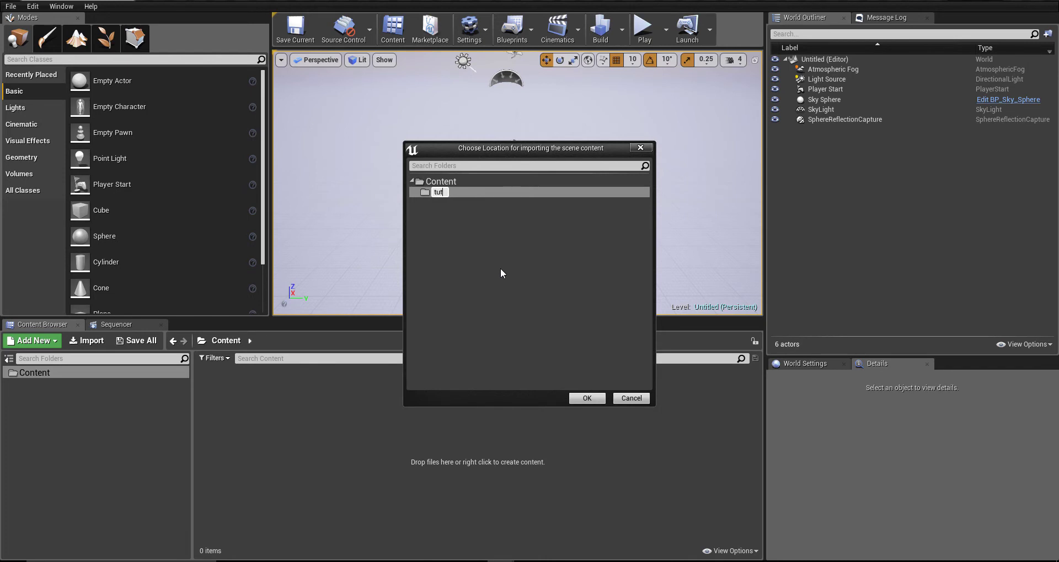
key(Return)
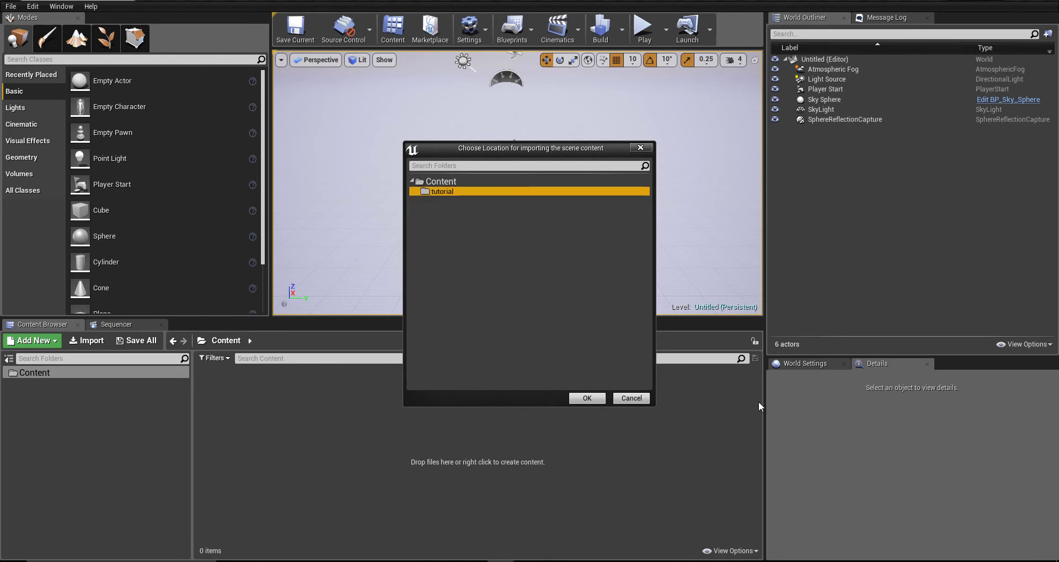
click(583, 403)
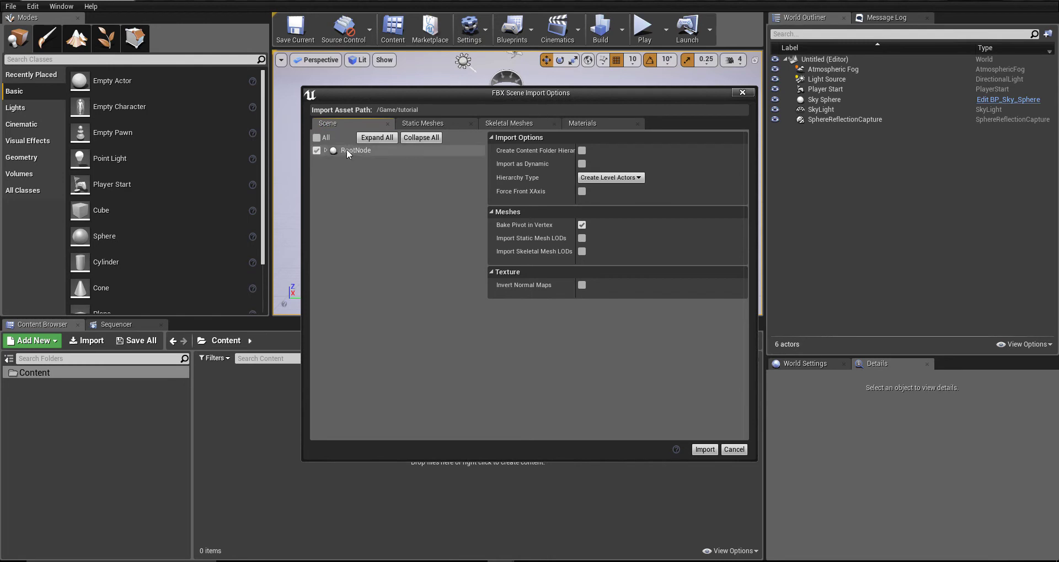
Expand RootNode to list all nodes, try the Blueprint hierarchy, then keep Create Level Actors.
click(325, 150)
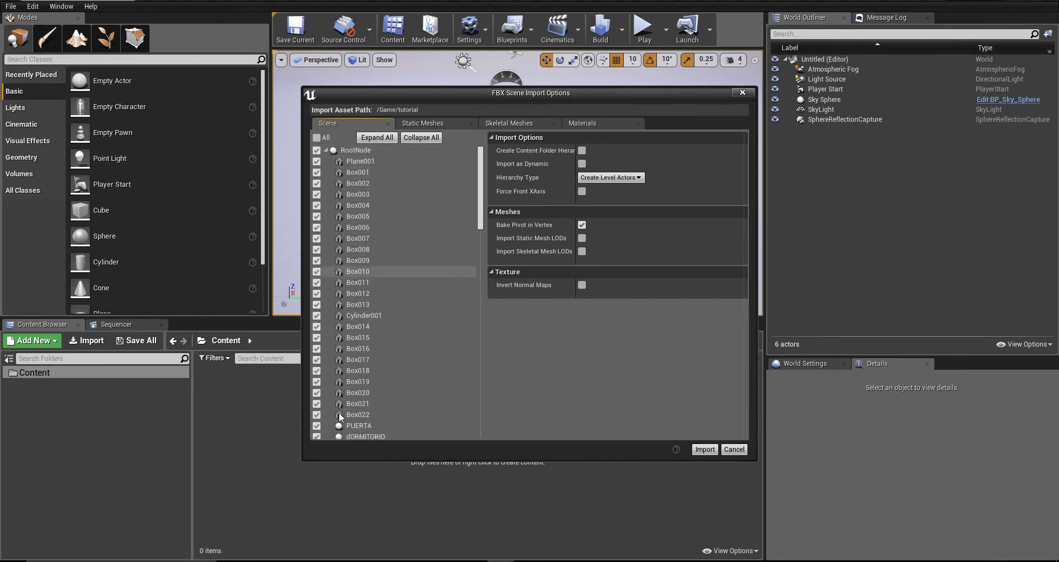
mouse_move(479, 207)
mouse_down()
mouse_move(495, 242)
mouse_move(490, 170)
mouse_up()
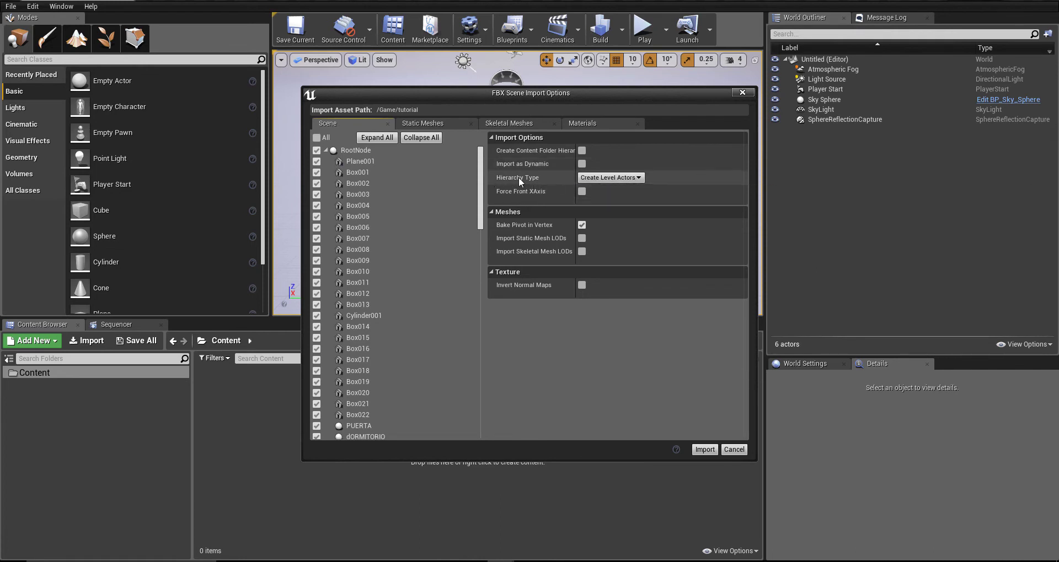
click(607, 177)
click(604, 187)
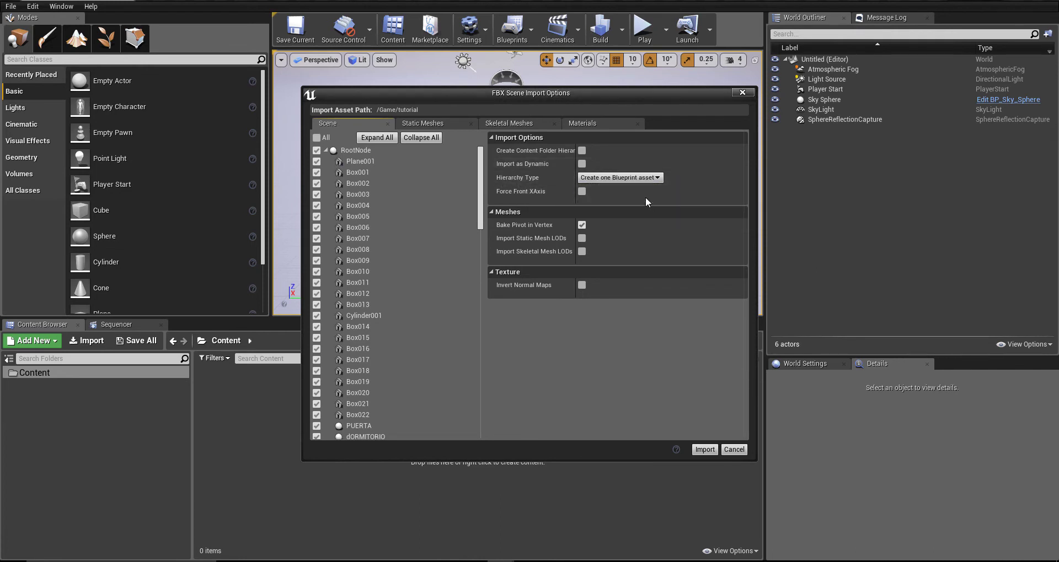
click(608, 178)
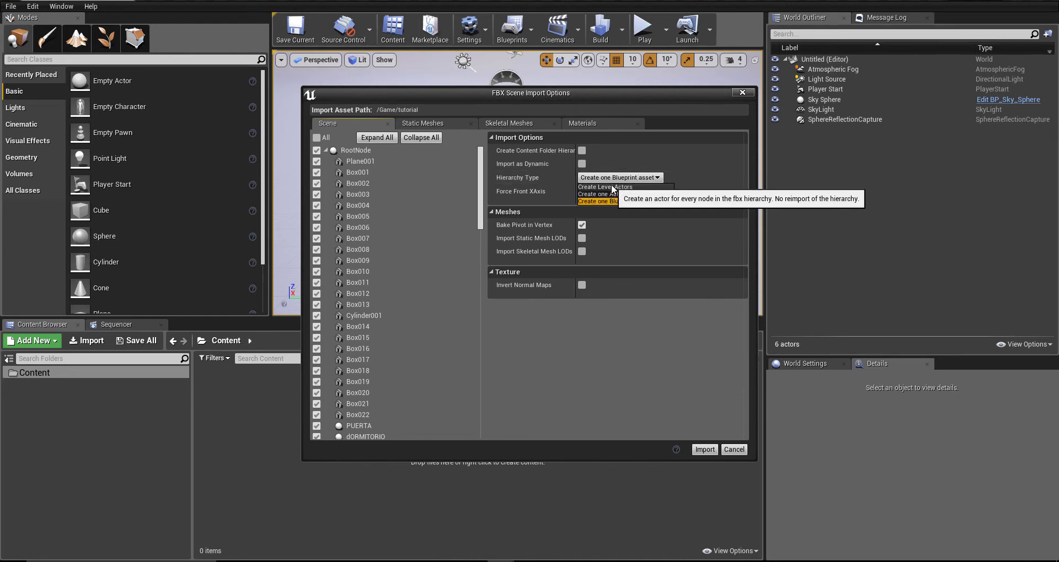
click(611, 187)
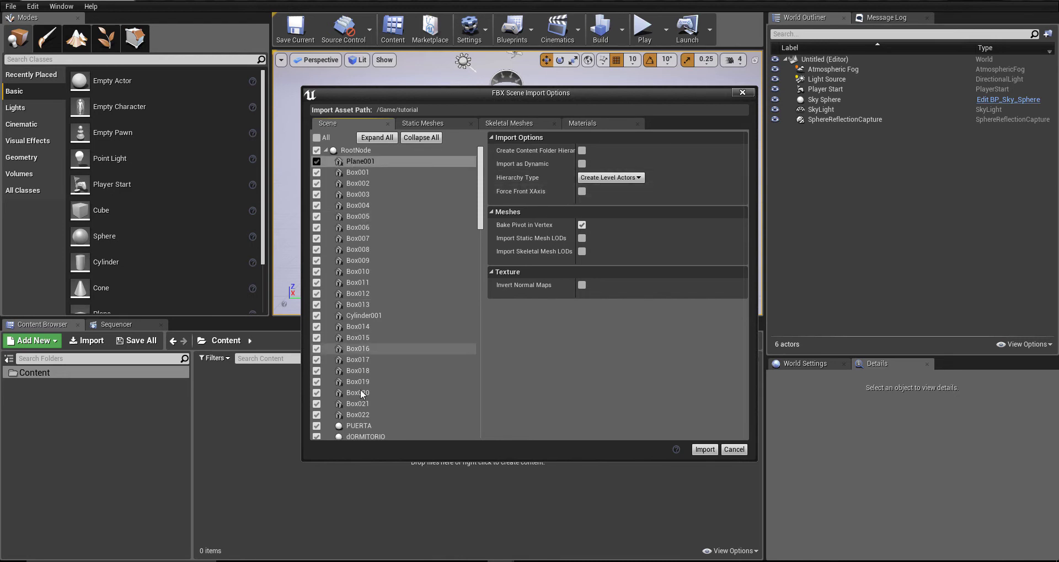
drag(479, 202, 494, 399)
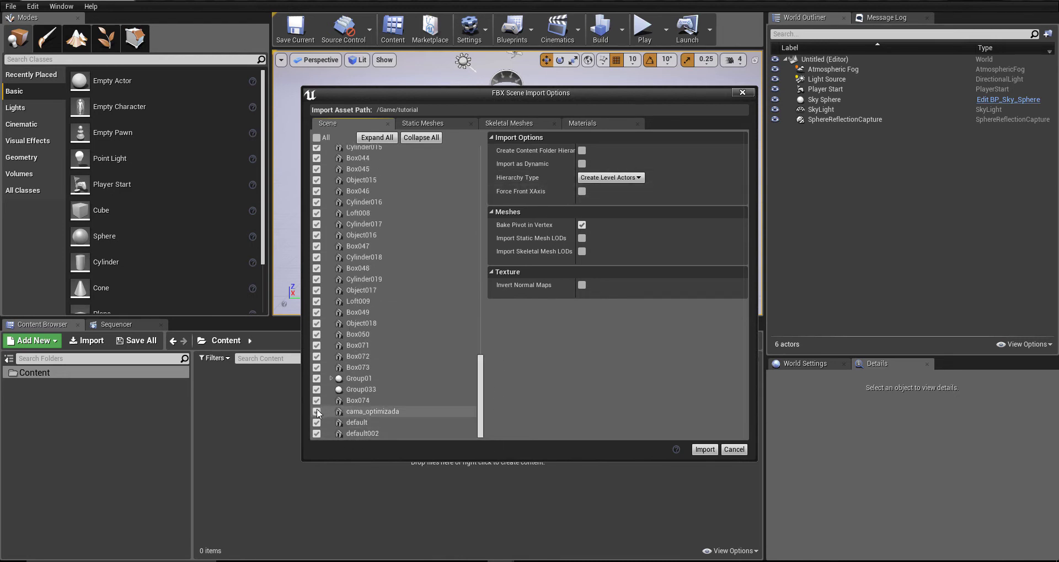
Create a 'preset_colision' static mesh override with automatic collision generation enabled.
click(452, 125)
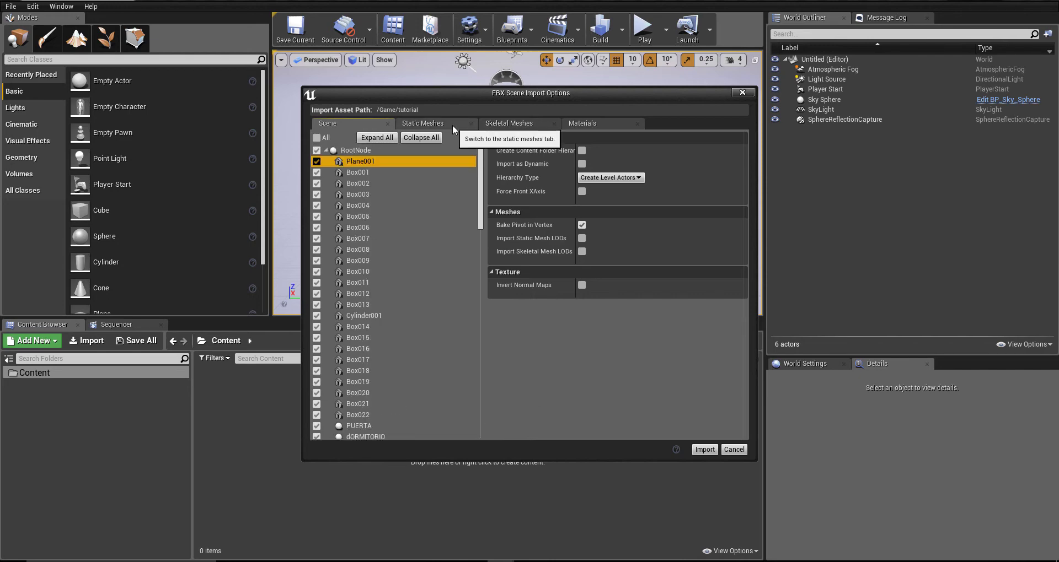
mouse_move(481, 185)
mouse_down()
mouse_move(484, 405)
mouse_move(475, 128)
mouse_up()
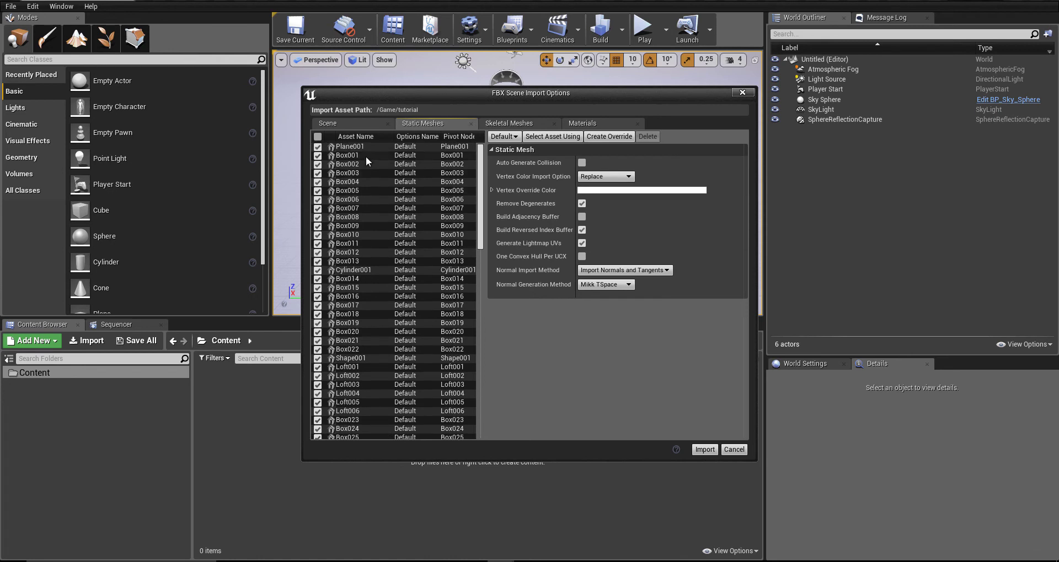
click(345, 199)
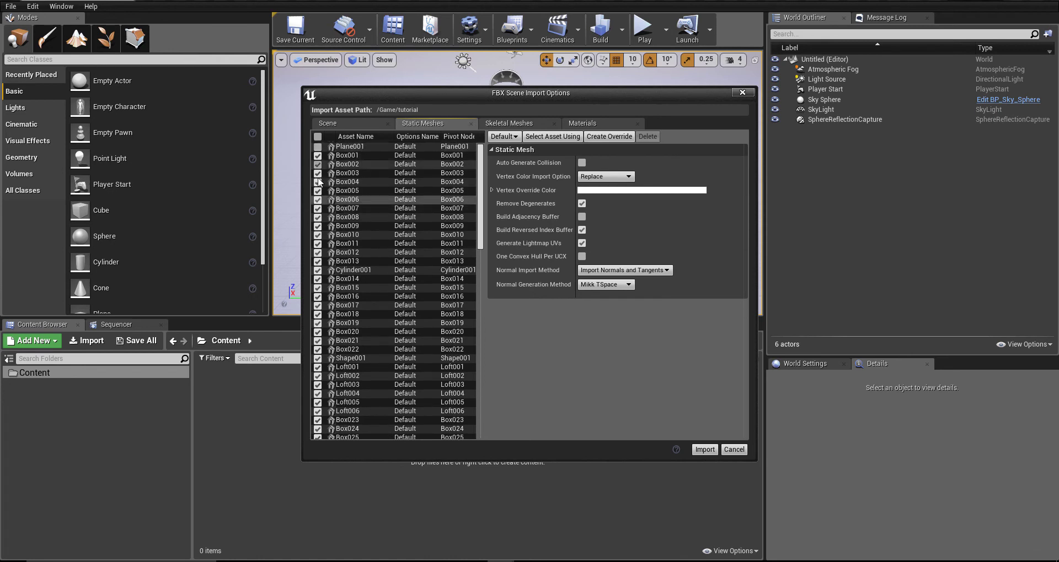
click(356, 270)
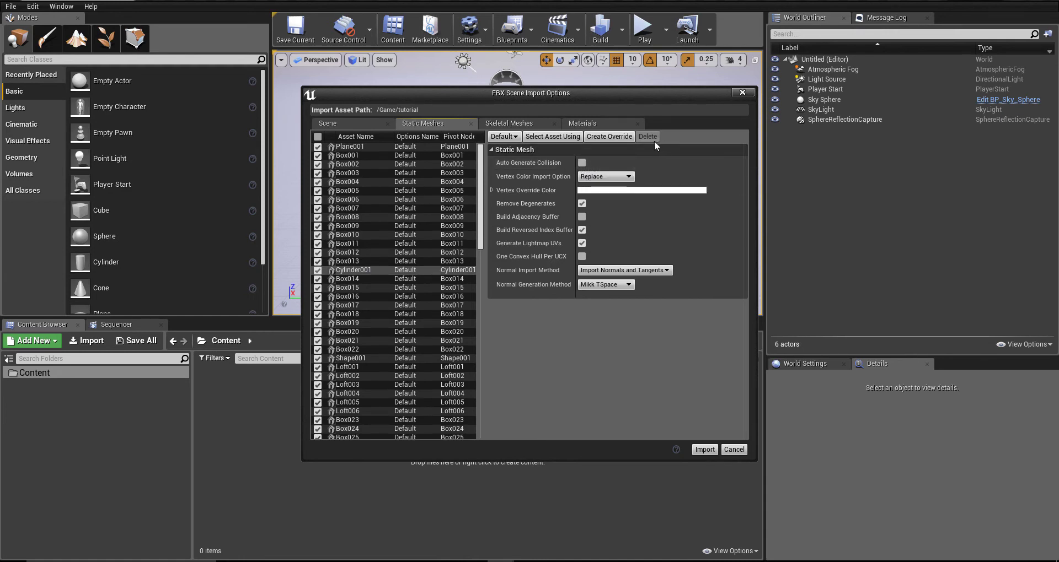
click(609, 137)
text(preset_colis)
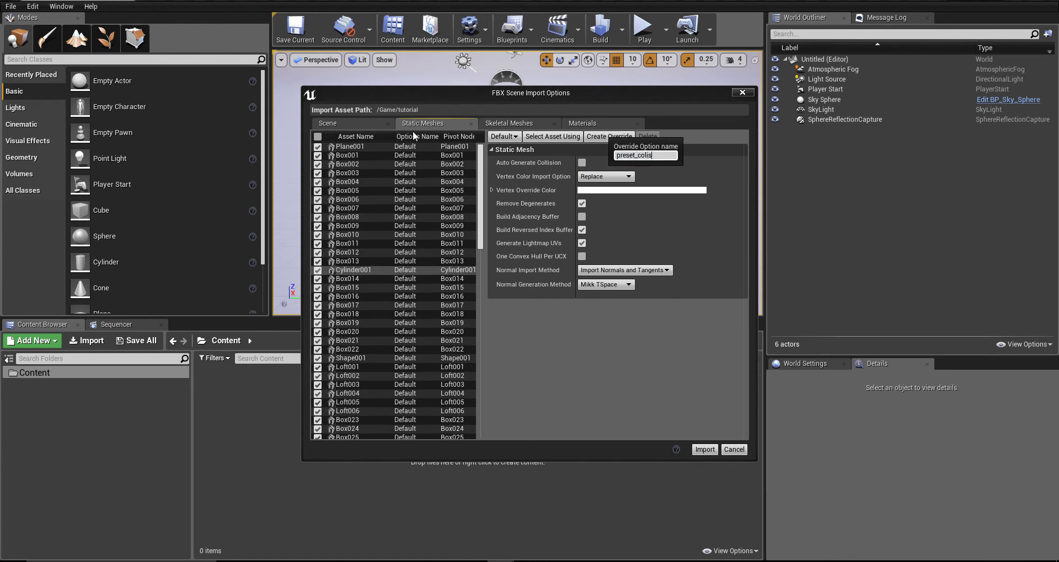
text(ion)
key(Return)
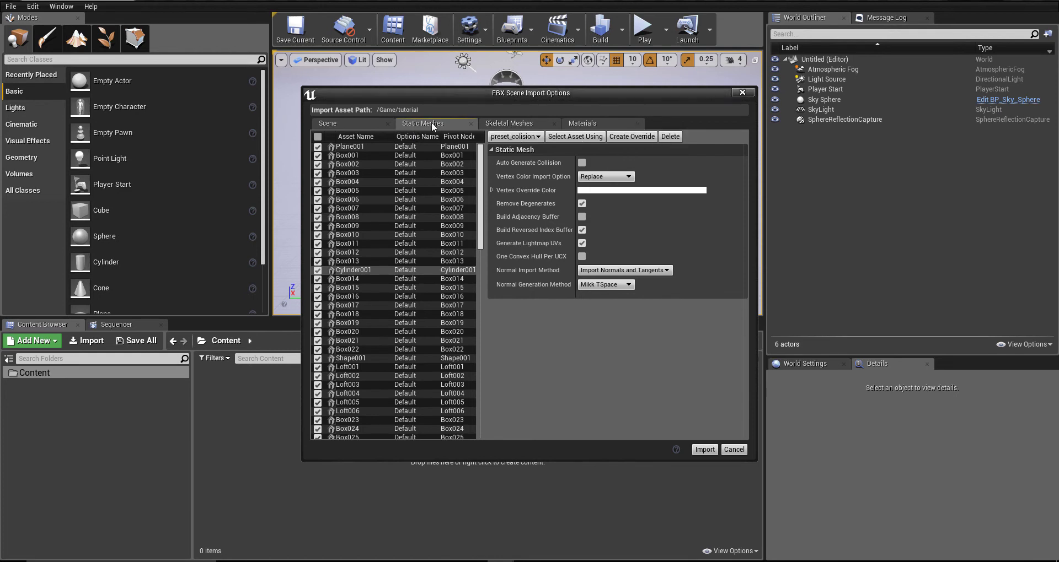
click(582, 163)
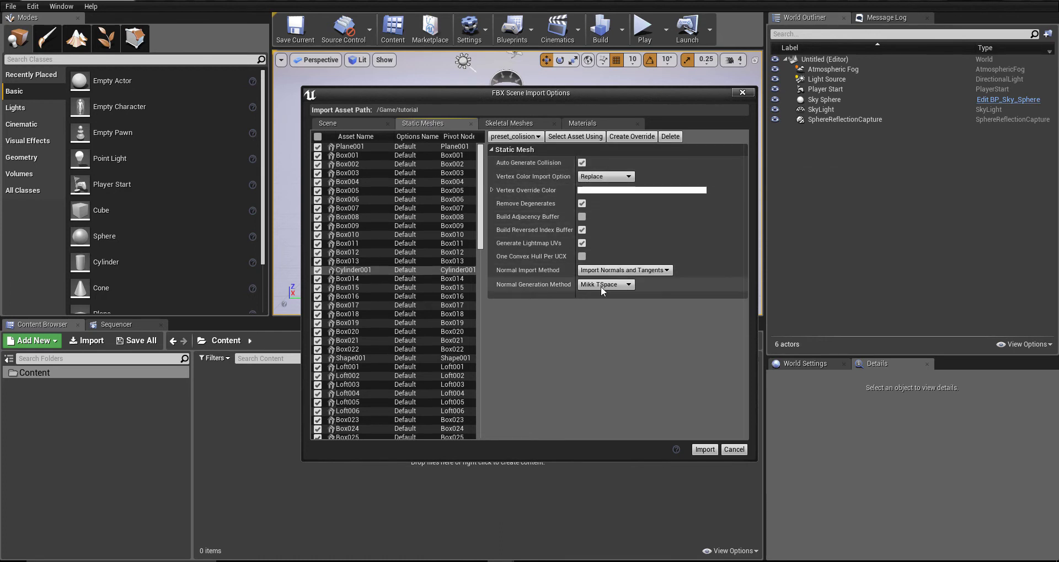
Switch Cylinder001 between preset_colision and Default, finally leaving it on Default.
right_click(377, 268)
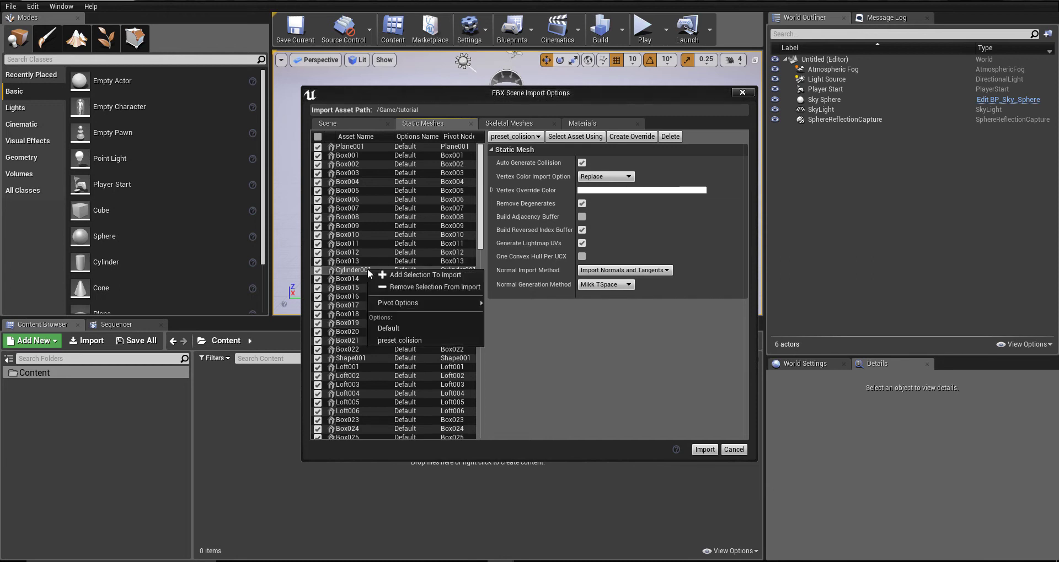
click(393, 331)
right_click(396, 273)
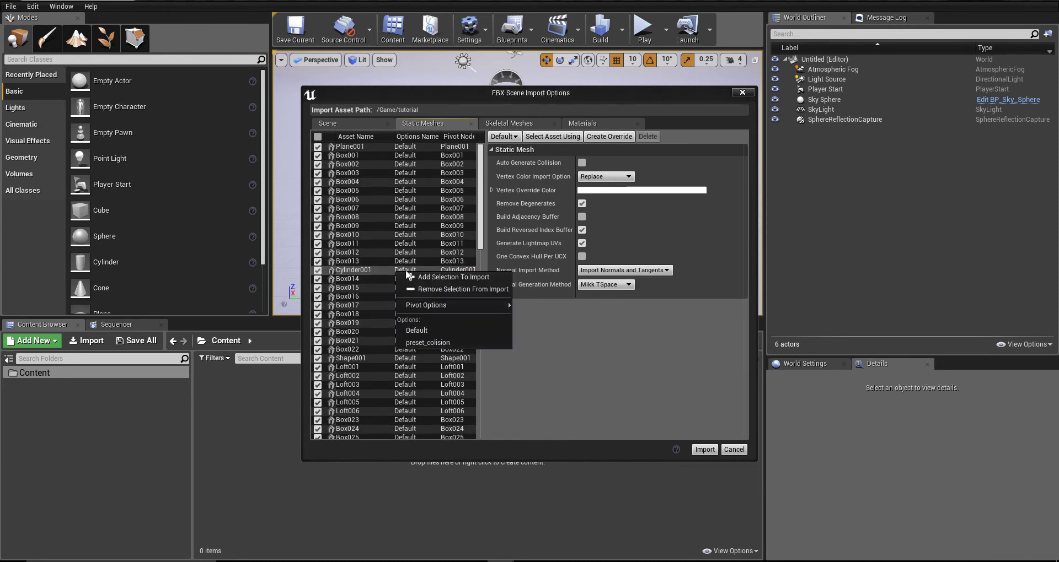
click(448, 345)
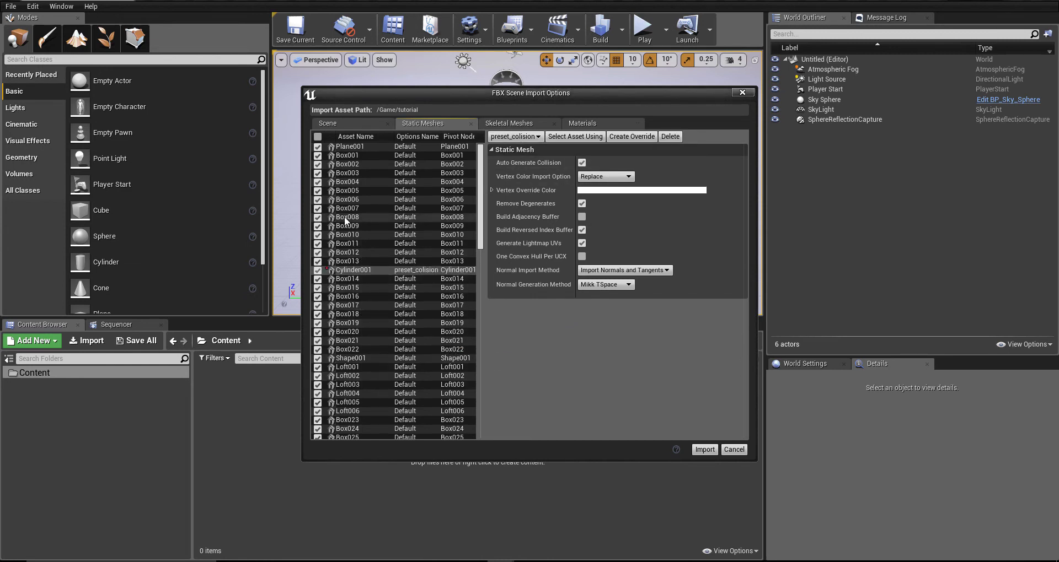
right_click(441, 270)
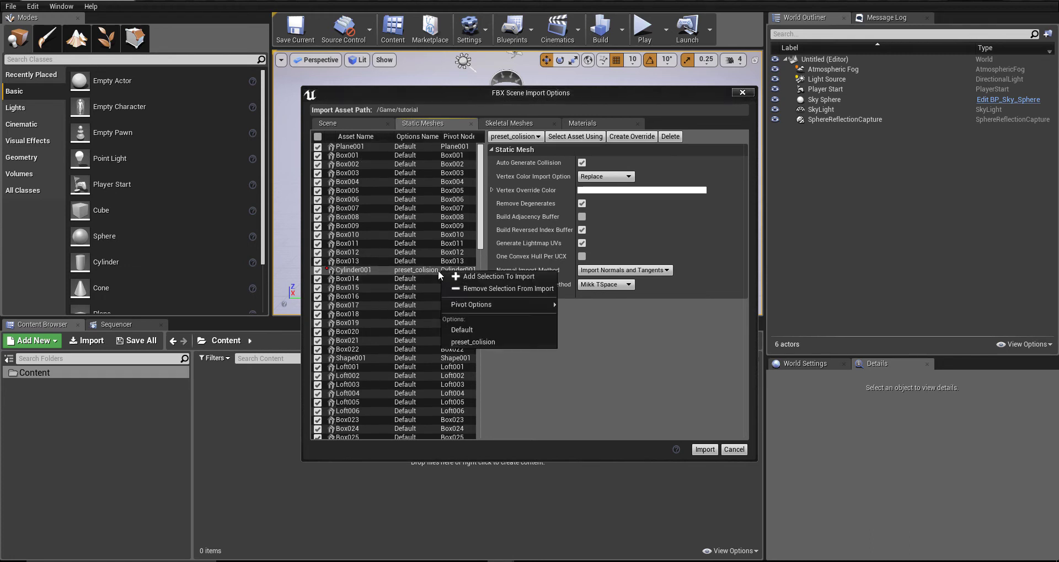
click(465, 330)
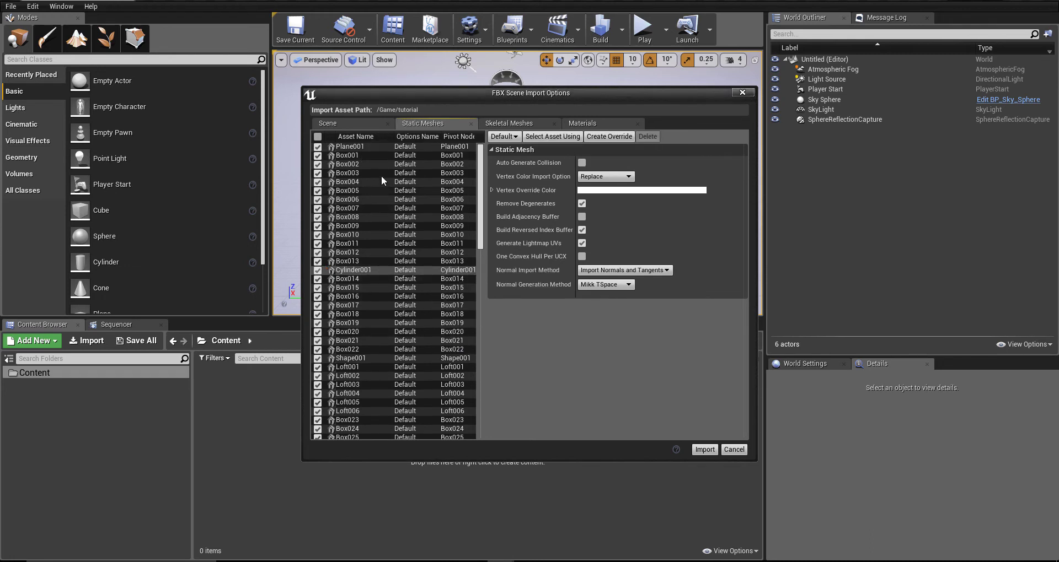
click(520, 125)
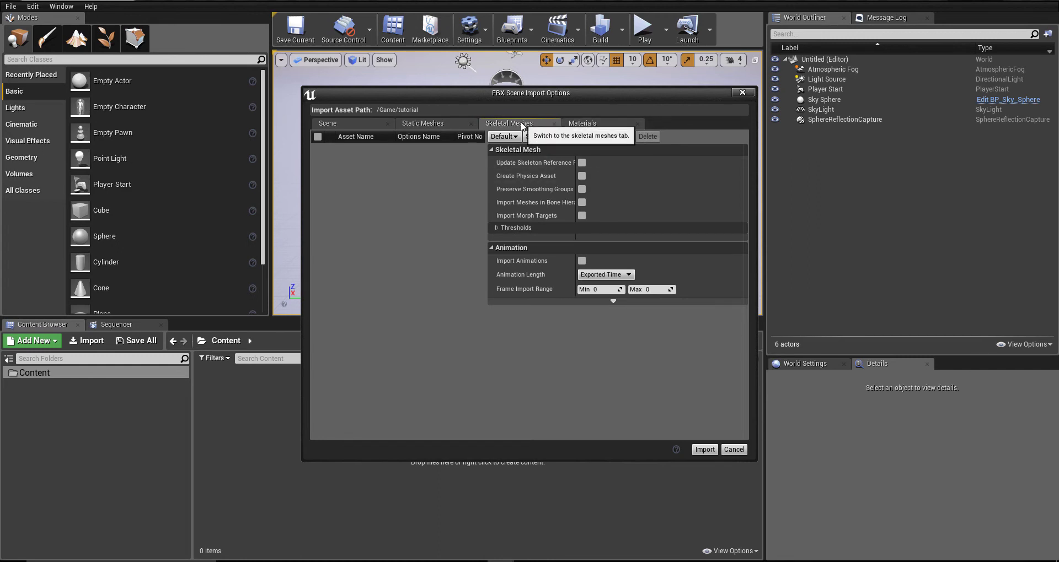
Create a 'materiales' folder under Content and set it as the materials base path.
click(602, 127)
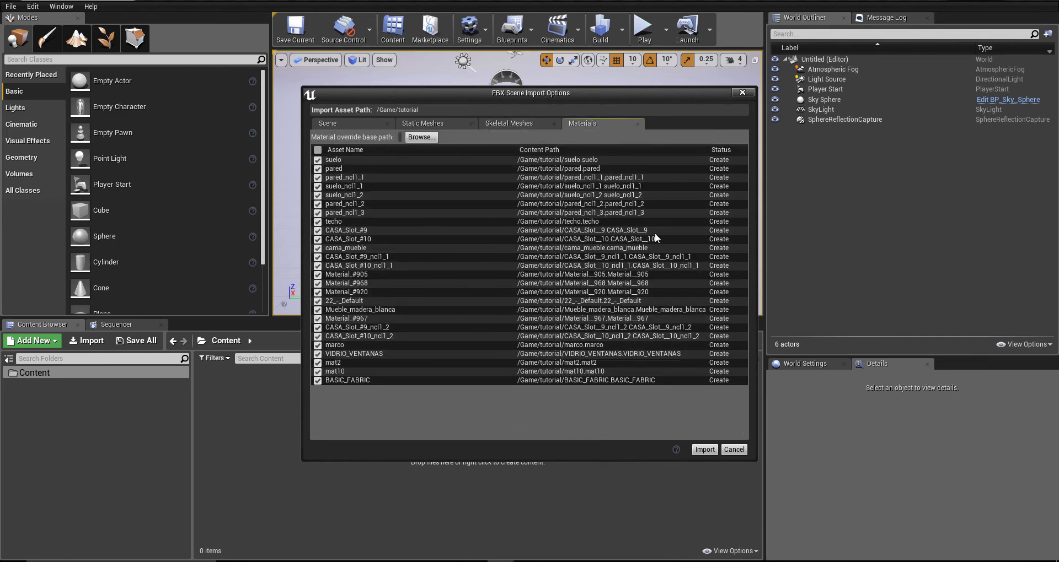
click(407, 138)
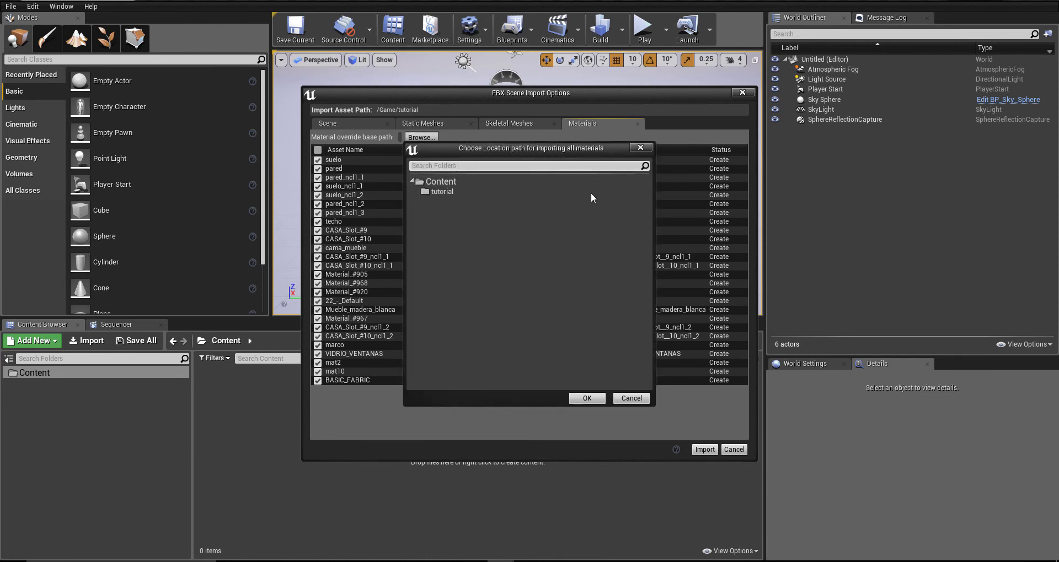
click(444, 185)
click(442, 192)
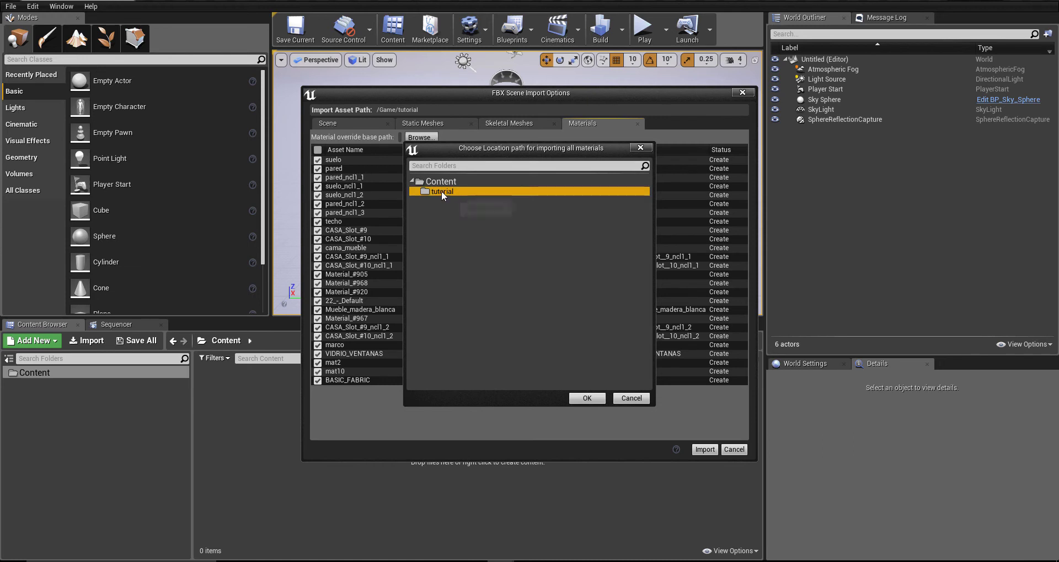
right_click(444, 183)
click(469, 192)
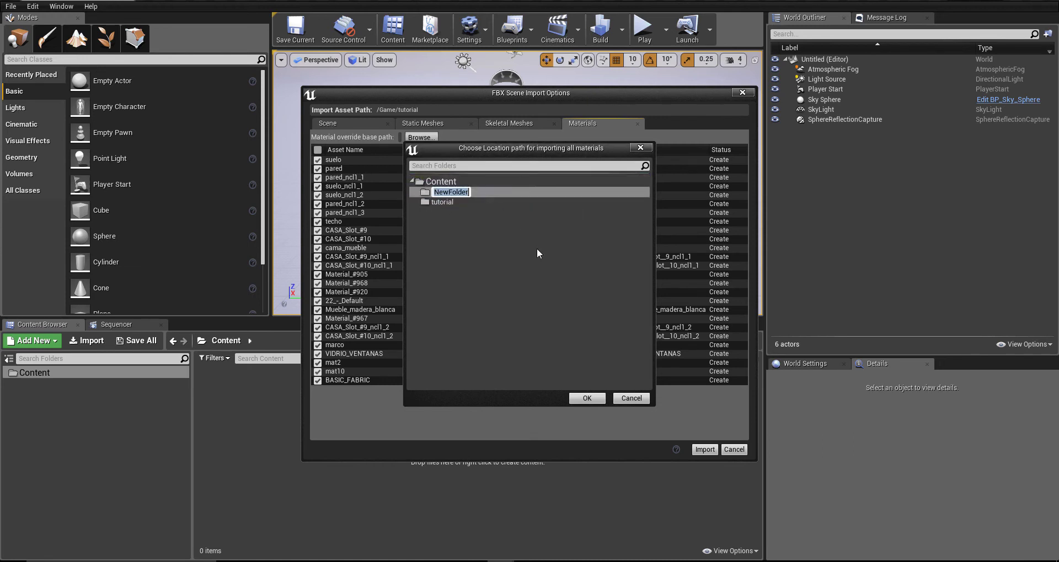
text(materiales)
key(Return)
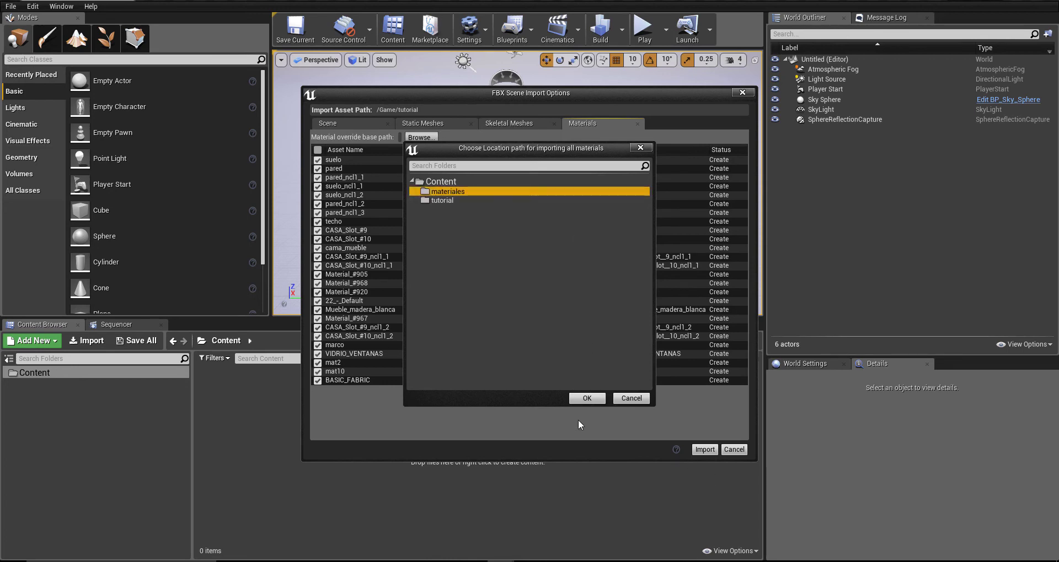
click(586, 398)
Confirm the FBX scene import so the bedroom loft loads into the level.
click(700, 449)
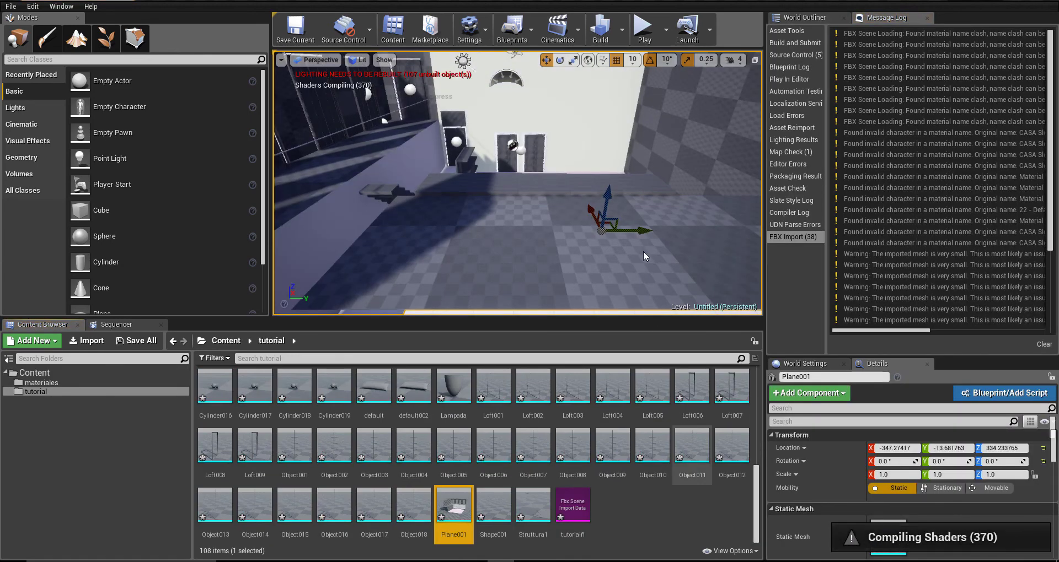
scroll(1055, 198, down, 2)
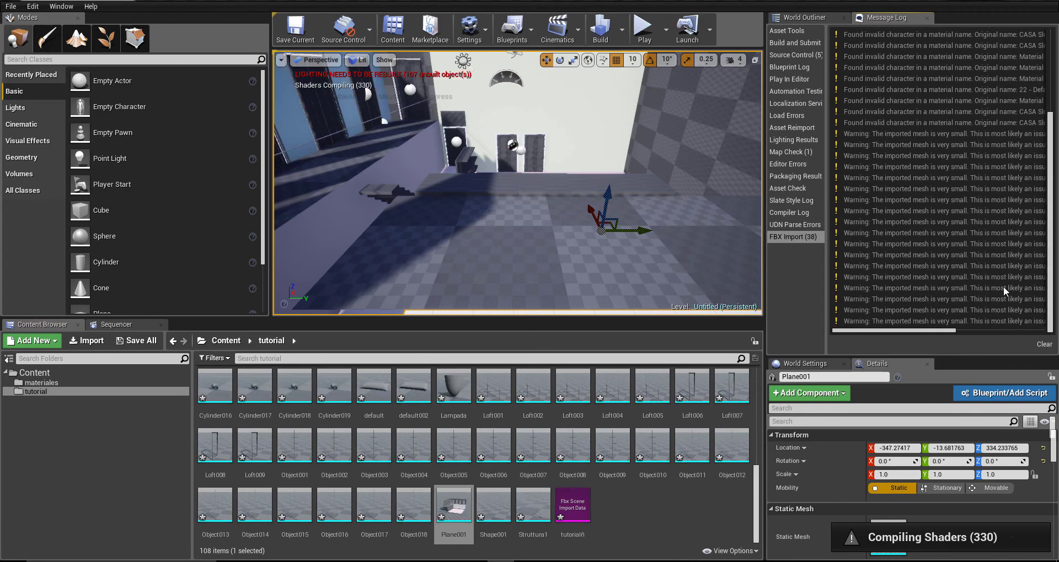
drag(921, 331, 1009, 332)
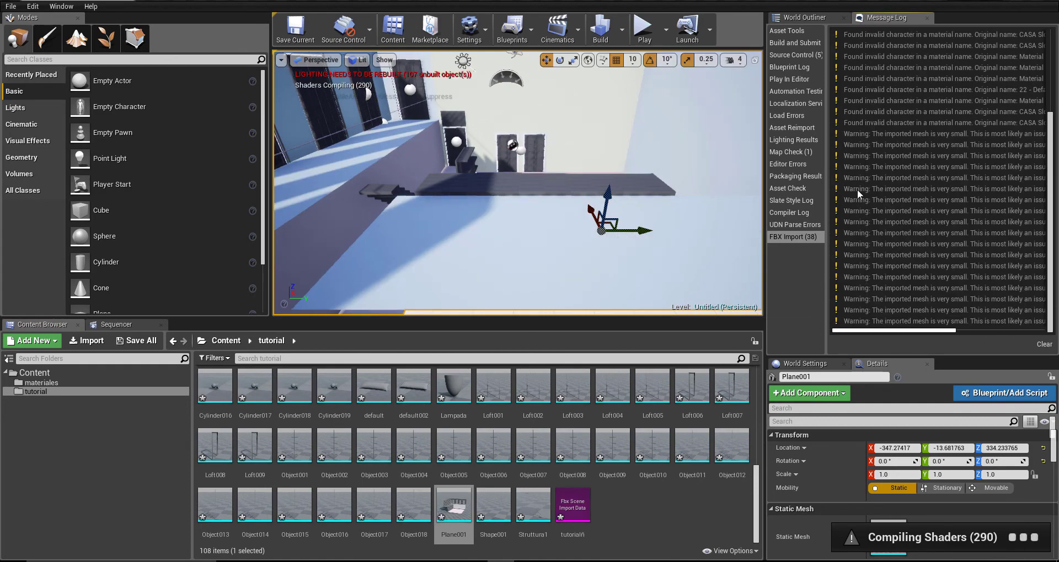
In the World Outliner, frame Plane001, then focus and orbit around the bed cama_optimizada.
click(804, 17)
double_click(821, 261)
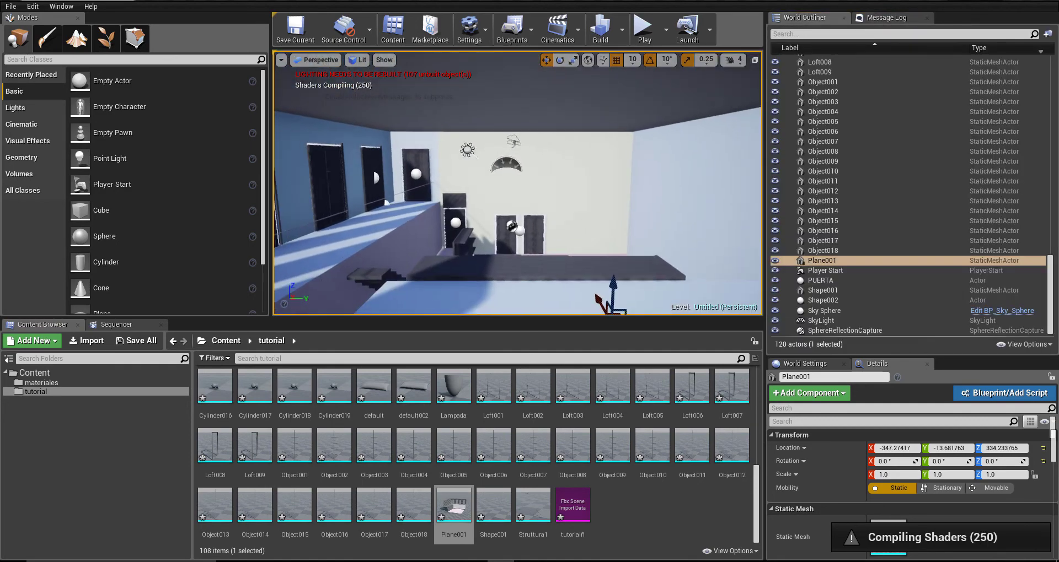
click(457, 213)
key(f)
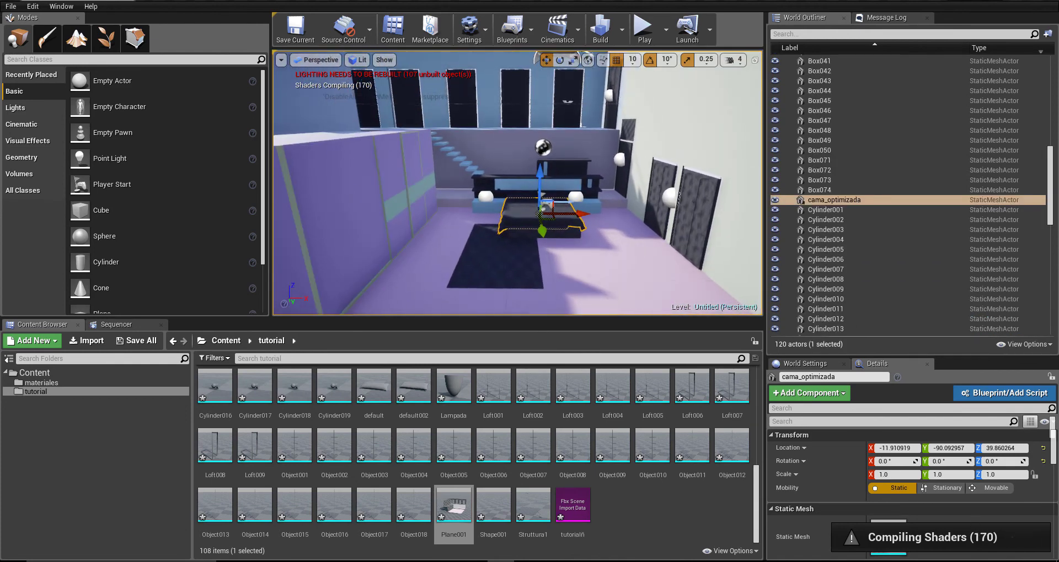
alt+drag(566, 184, 613, 209)
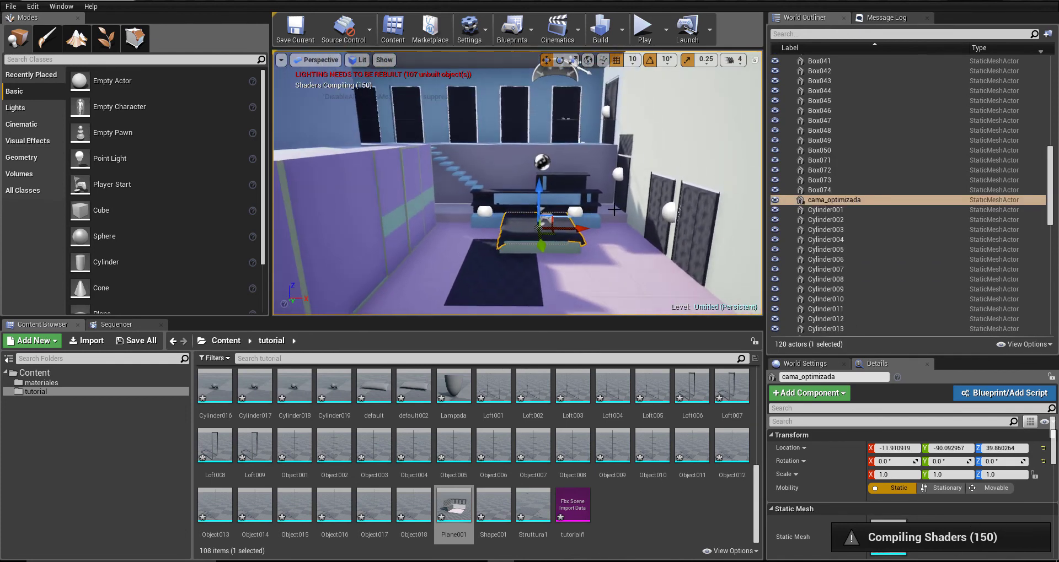
Inspect Plane001, the left wardrobe Box014, the rug Box022 and the bed Box015.
click(649, 148)
mouse_move(648, 147)
alt+mouse_down()
mouse_move(644, 167)
mouse_move(551, 169)
alt+mouse_up()
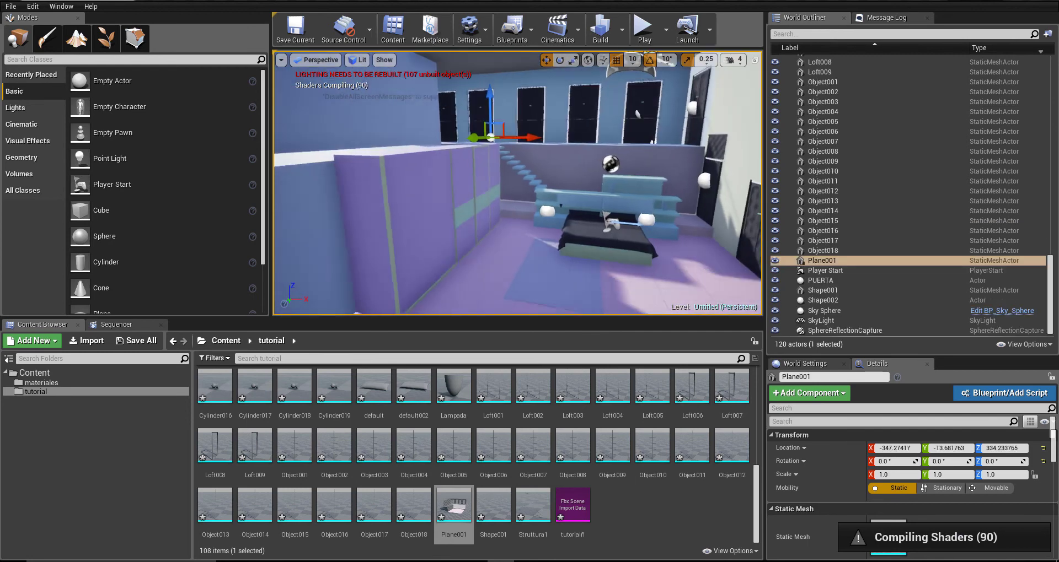
click(362, 236)
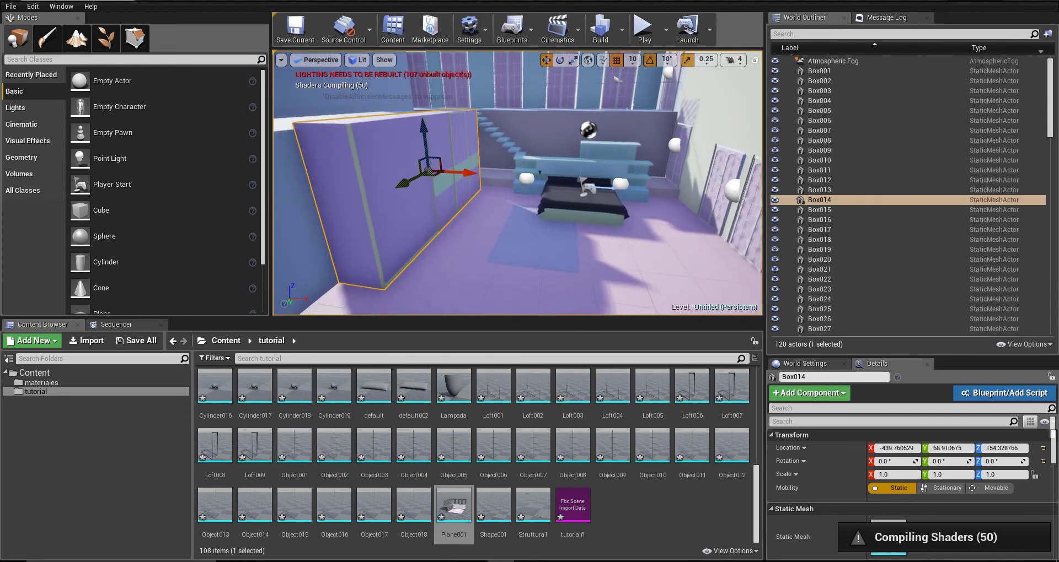
mouse_move(362, 236)
alt+mouse_down()
mouse_move(538, 253)
mouse_move(461, 215)
mouse_move(441, 232)
mouse_move(570, 158)
alt+mouse_up()
click(518, 237)
click(461, 215)
click(551, 243)
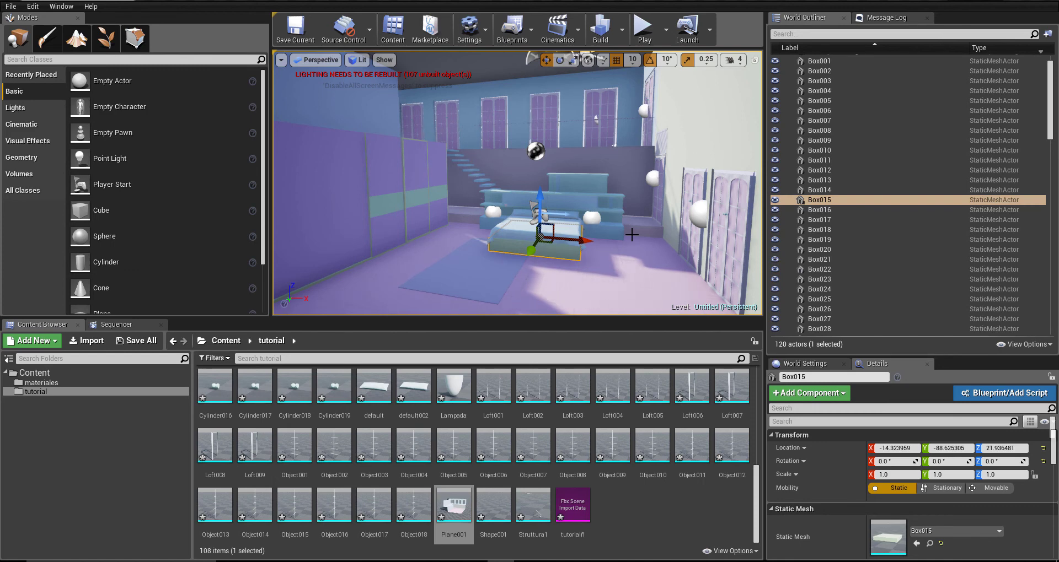
Sort the outliner by type and delete the six helper actors Shape002 through Group033.
click(632, 235)
alt+drag(632, 235, 595, 232)
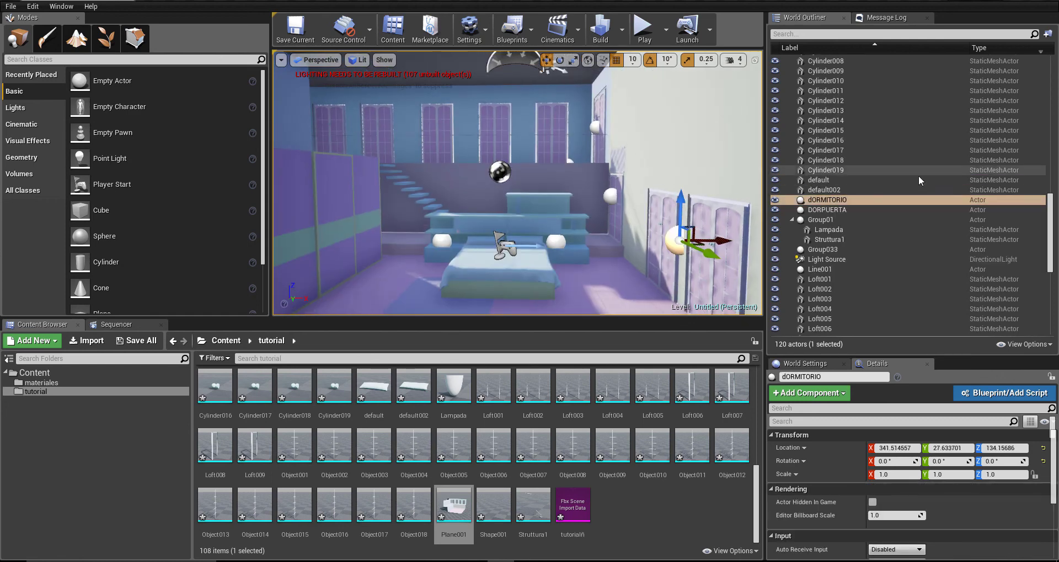
click(984, 48)
drag(1049, 261, 1049, 127)
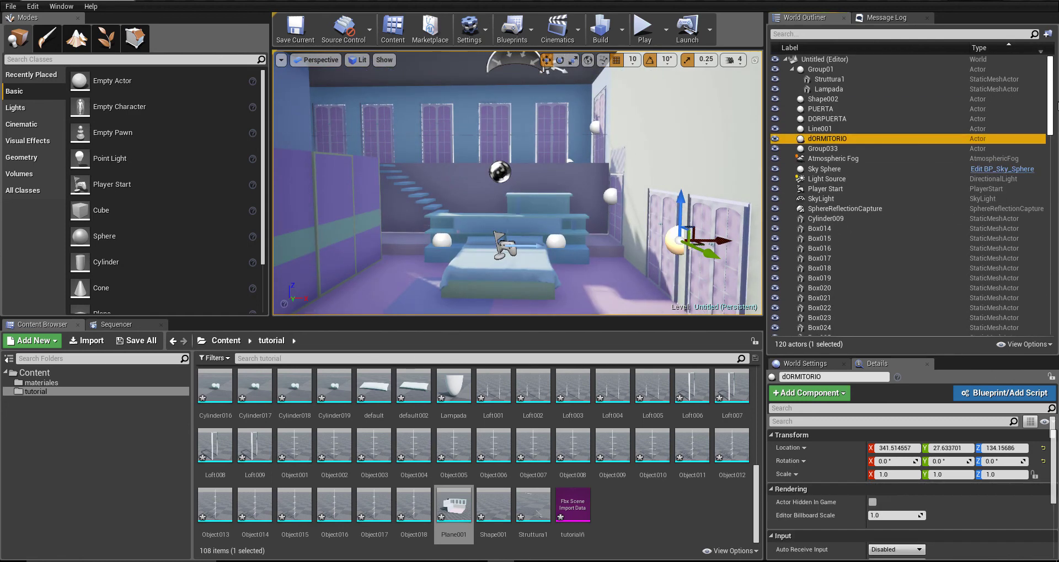
click(844, 150)
shift+click(822, 99)
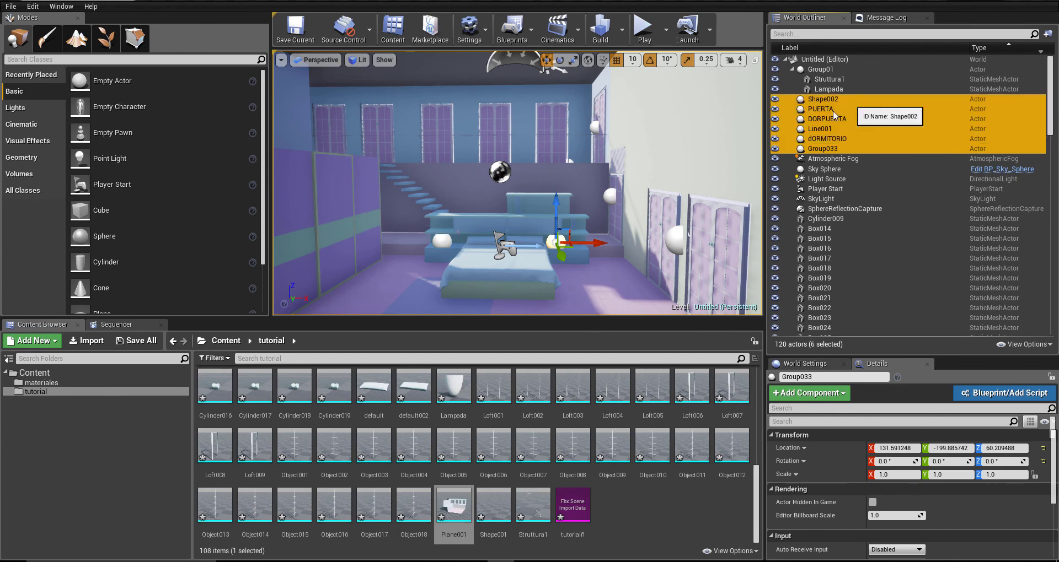
alt+drag(612, 197, 612, 197)
key(Delete)
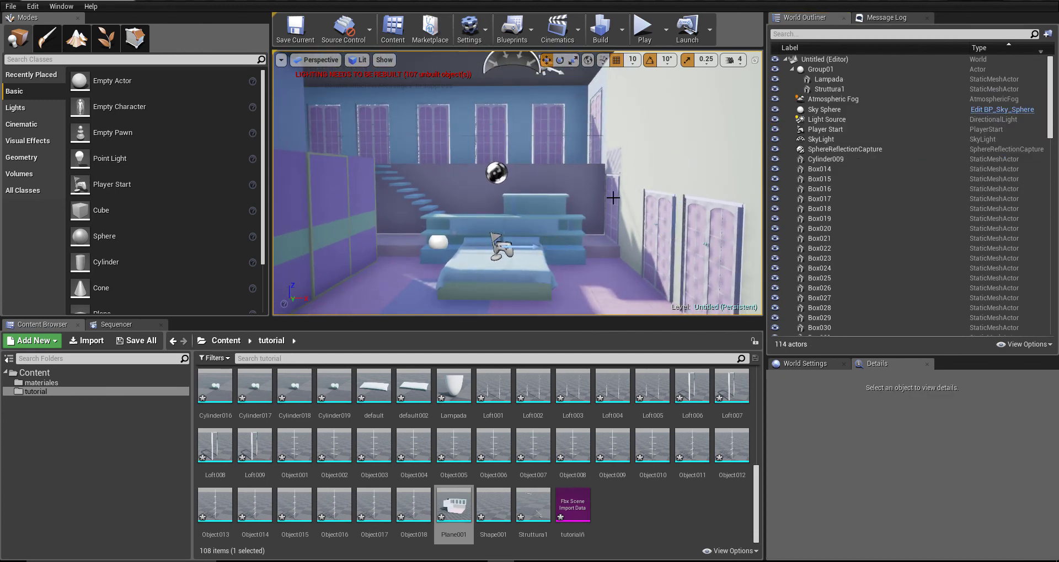
Delete the Group01 group actor, leaving 113 actors.
click(439, 241)
mouse_move(661, 209)
mouse_down()
mouse_move(656, 182)
mouse_move(614, 197)
mouse_up()
key(Delete)
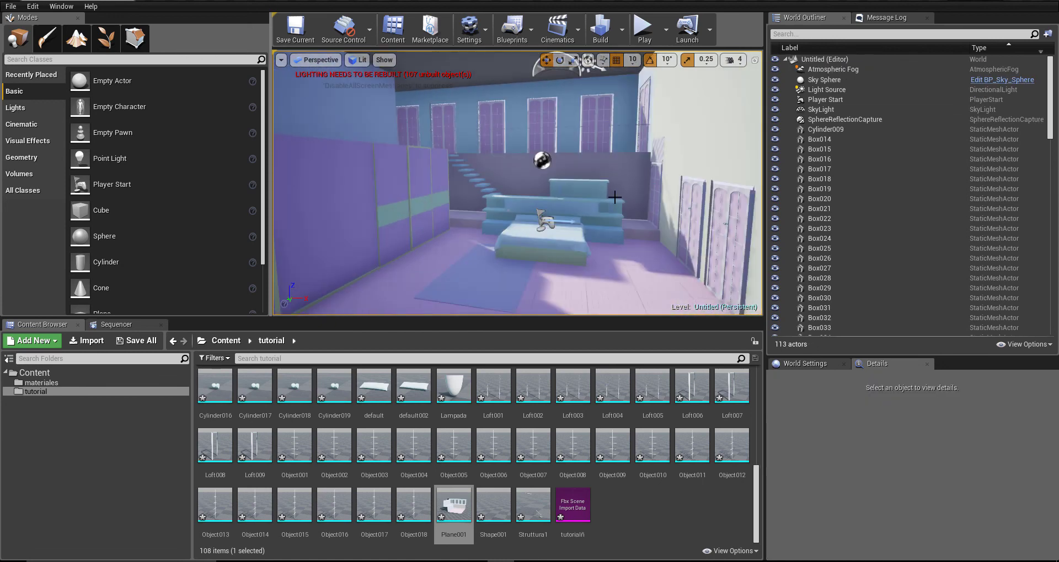